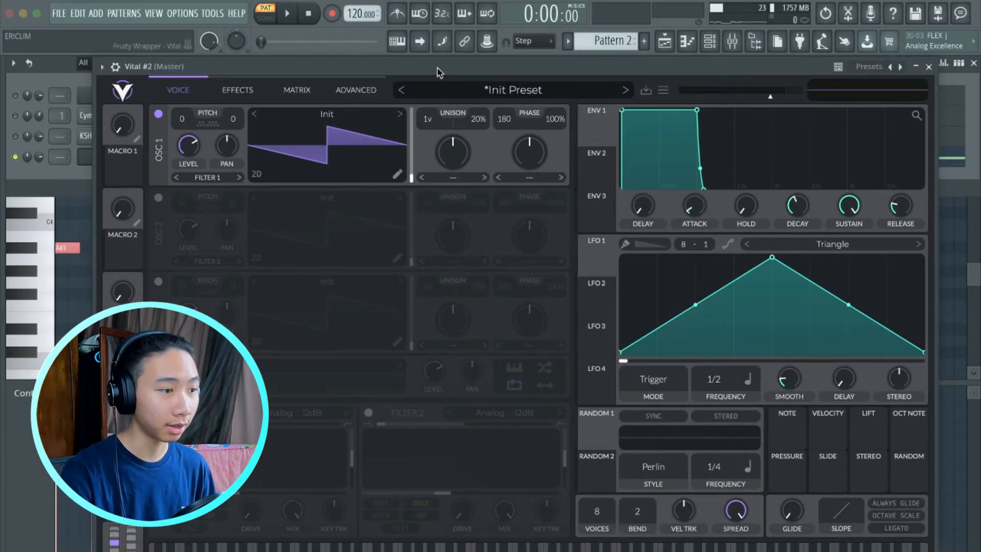
Step: Reposition the Vital window and transpose oscillator 1 to -12
left_click_drag(443, 88, 430, 71)
left_click_drag(232, 57, 197, 121)
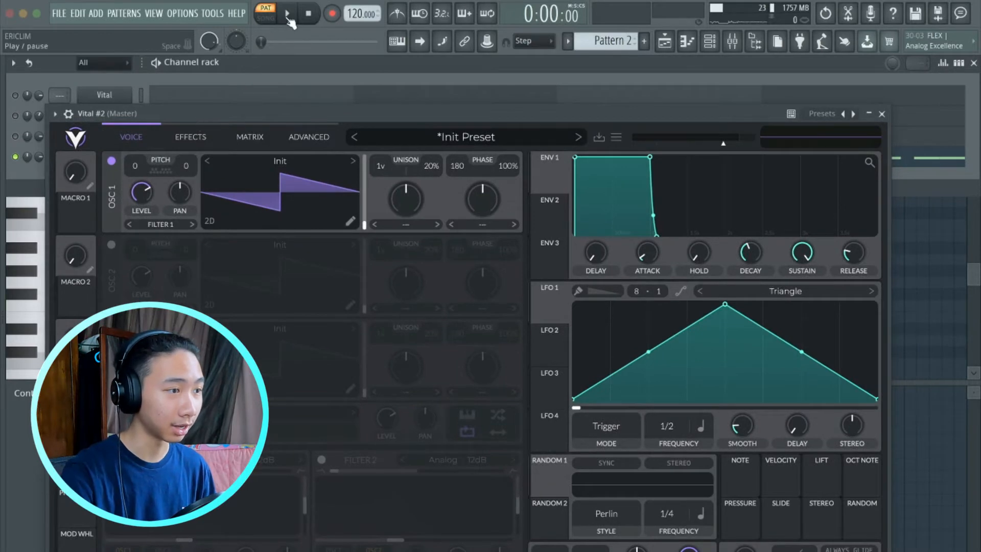
left_click_drag(308, 115, 306, 172)
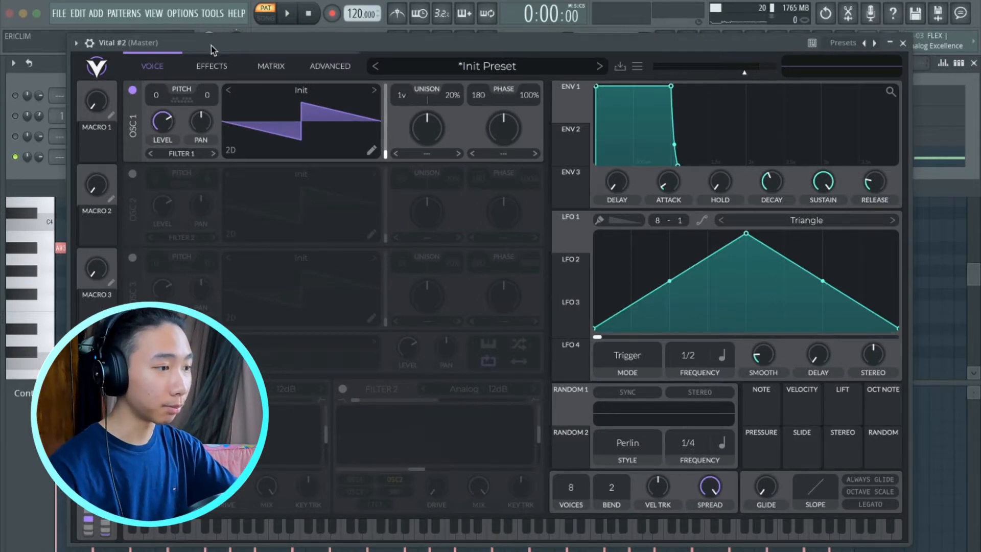
left_click_drag(211, 45, 331, 36)
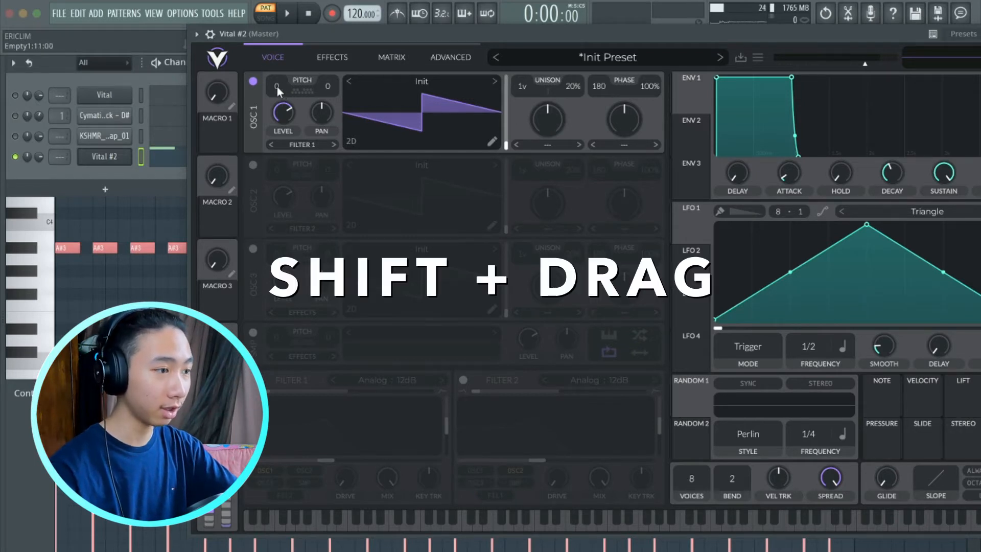
left_click_drag(277, 86, 276, 93)
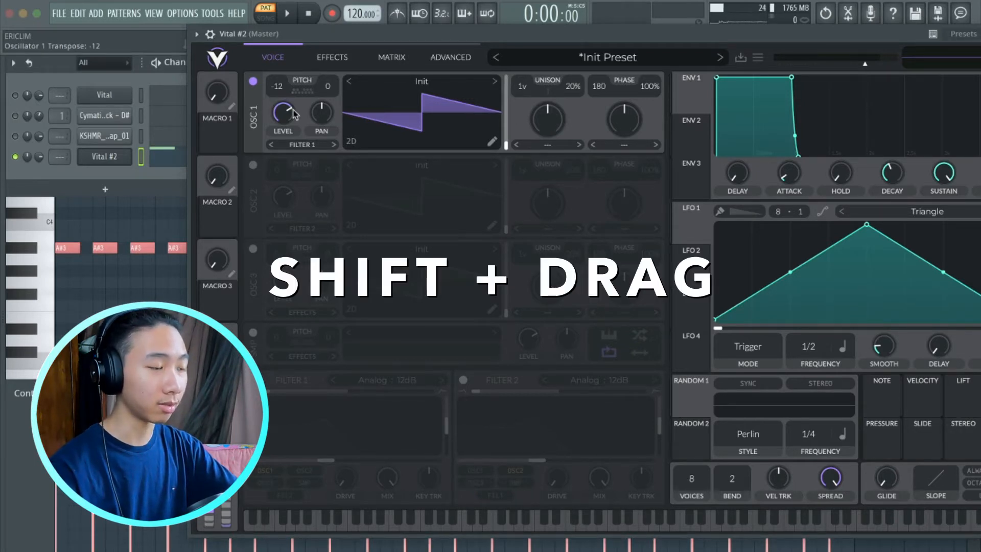
Step: Set oscillator 1's unison to 4 voices with 2% detune and play the pattern to hear it
left_click_drag(327, 43, 216, 37)
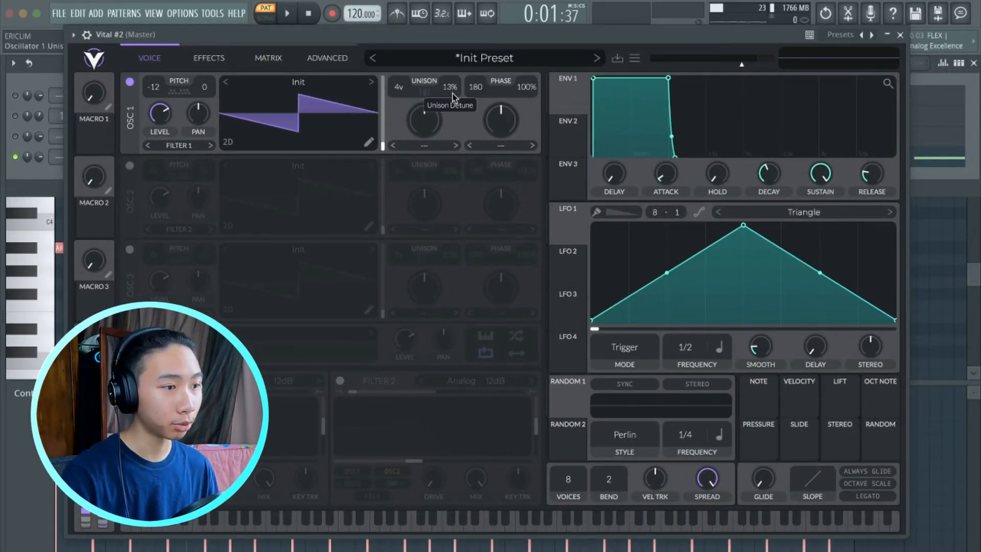
left_click_drag(452, 99, 453, 106)
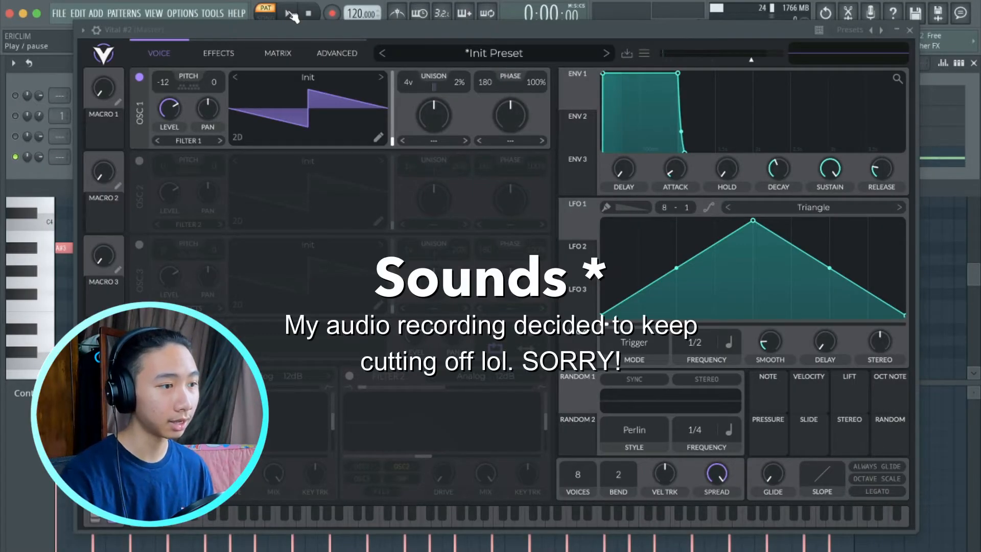
left_click(287, 13)
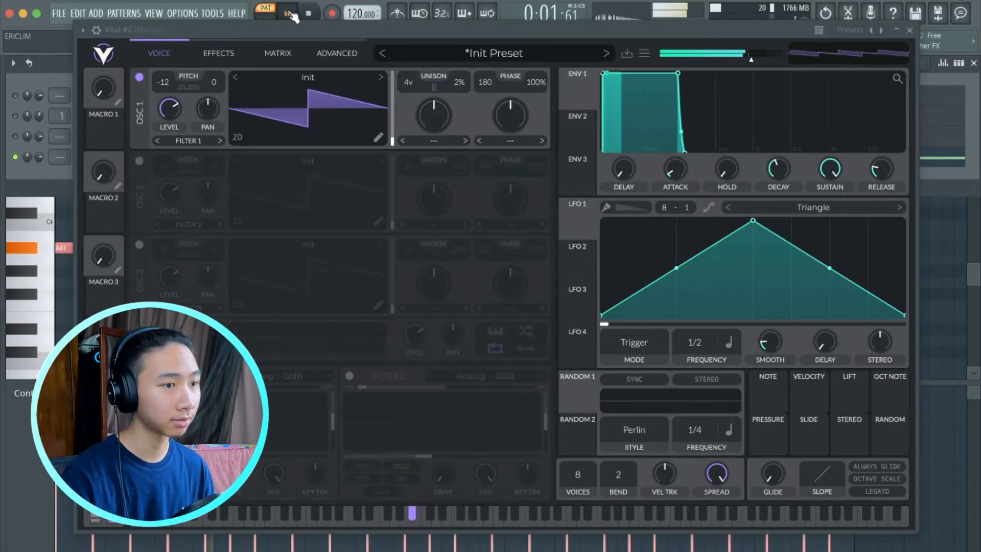
left_click(287, 12)
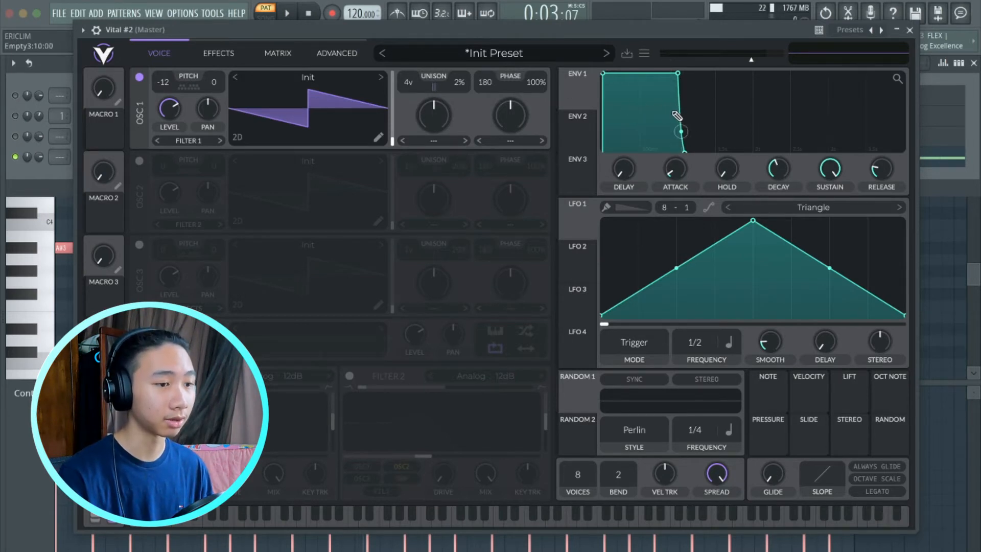
Step: While the pattern plays, shorten envelope 1's decay to about 0.300 secs and lower its sustain to below half
left_click(288, 14)
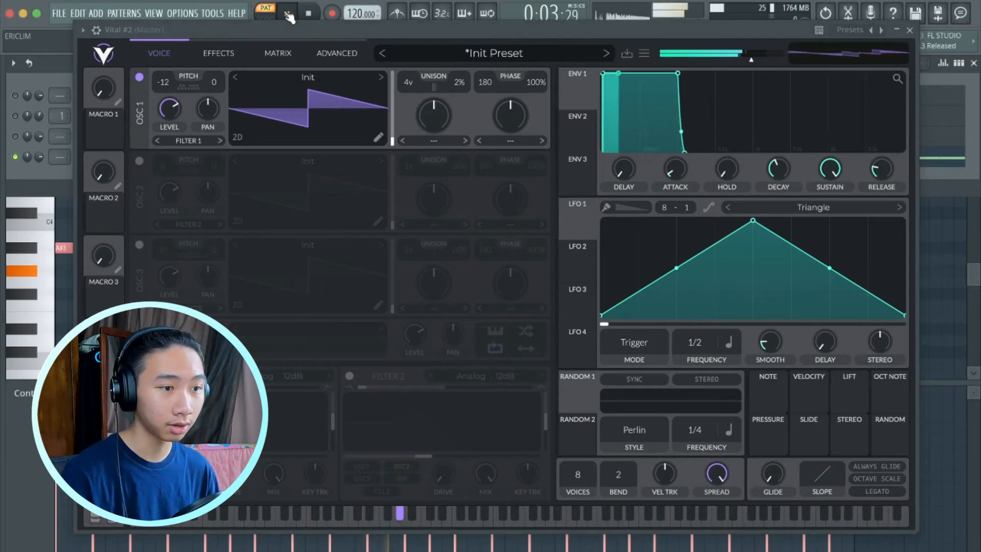
left_click_drag(675, 76, 622, 123)
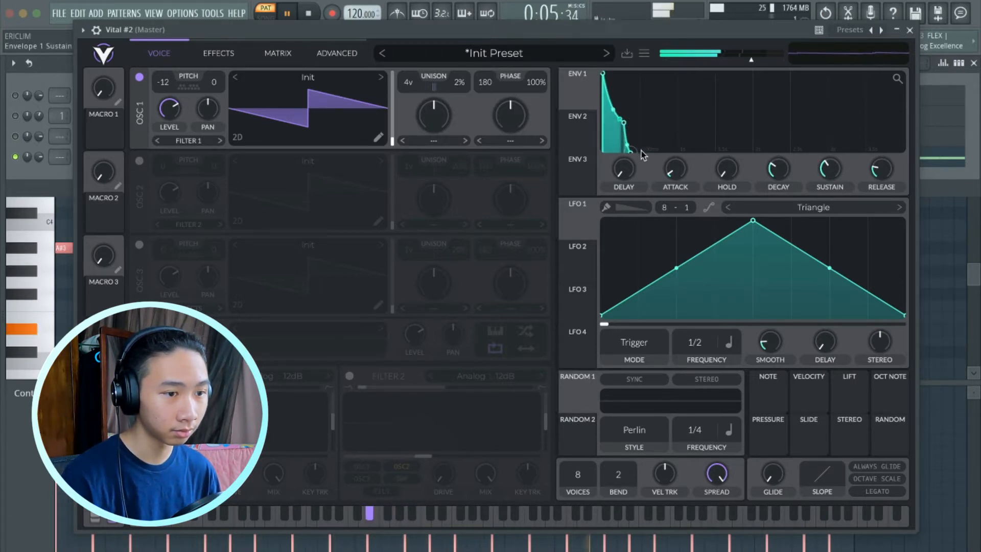
left_click_drag(877, 171, 788, 173)
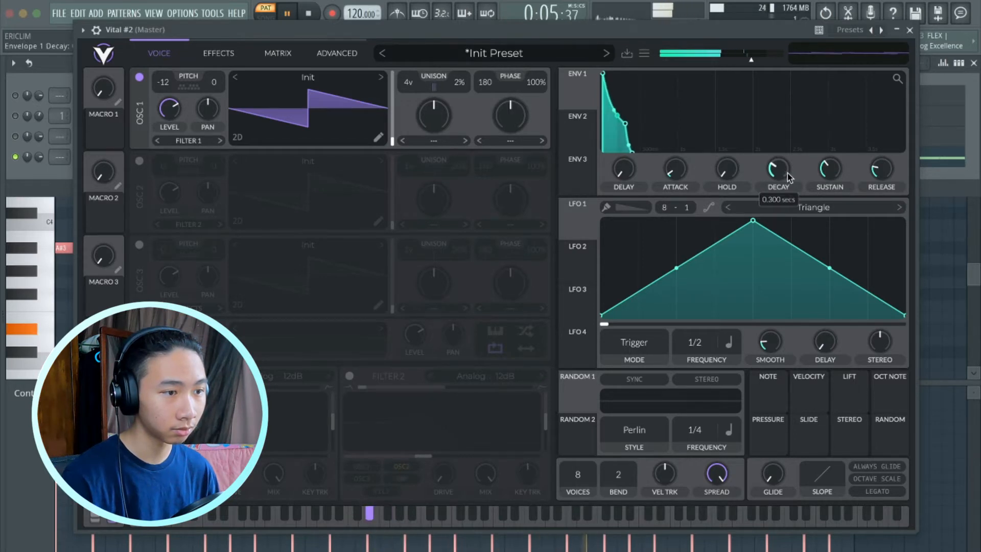
left_click(287, 14)
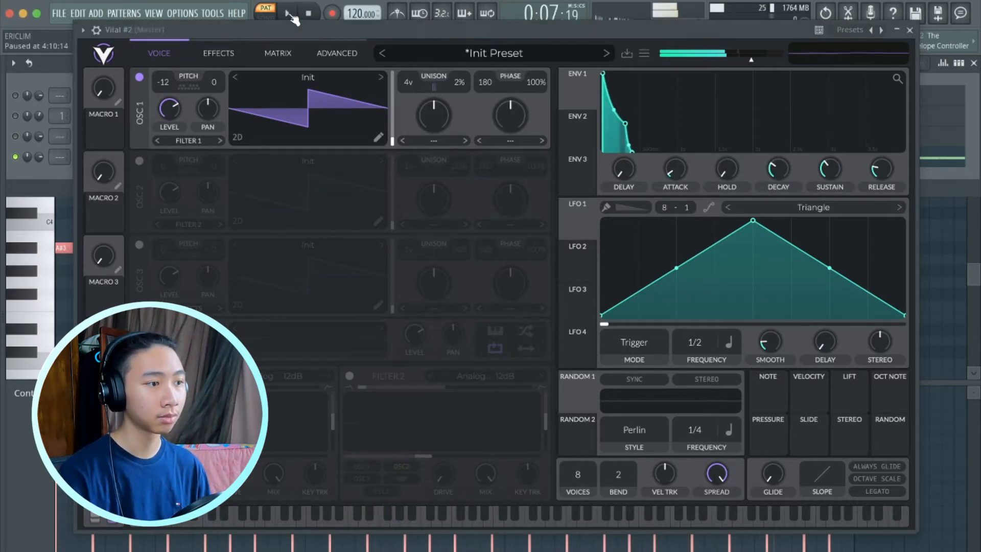
Step: Fine-tune envelope 1 during playback with a slightly shorter decay and slightly lower sustain
scroll(718, 110, "up", 3)
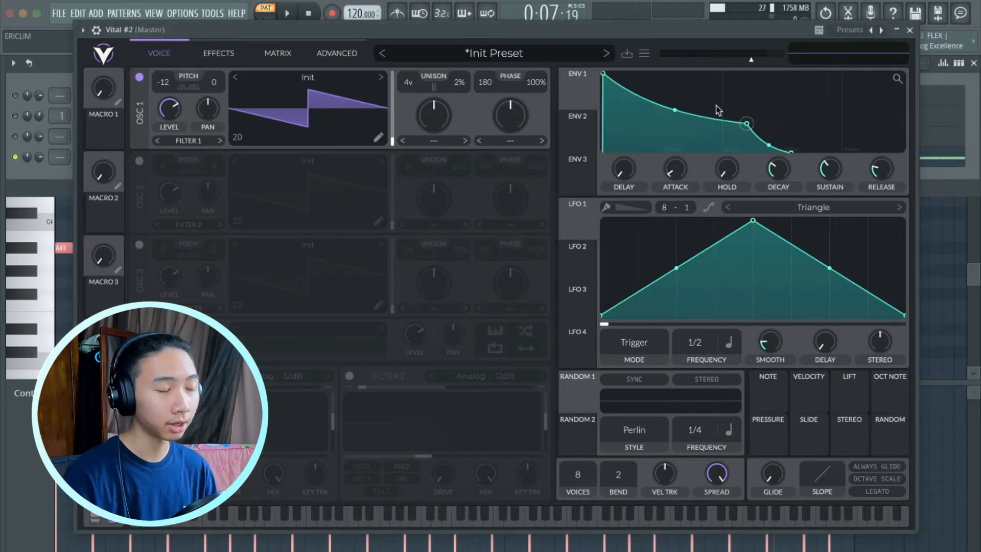
mouse_move(746, 123)
left_mouse_down()
mouse_move(735, 125)
mouse_move(764, 127)
mouse_move(748, 125)
left_mouse_up()
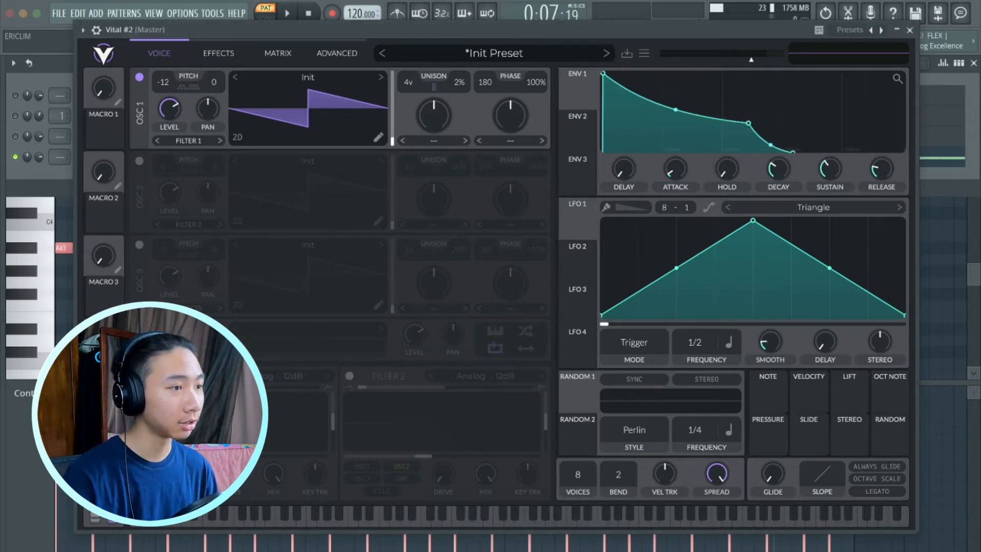
left_click(289, 14)
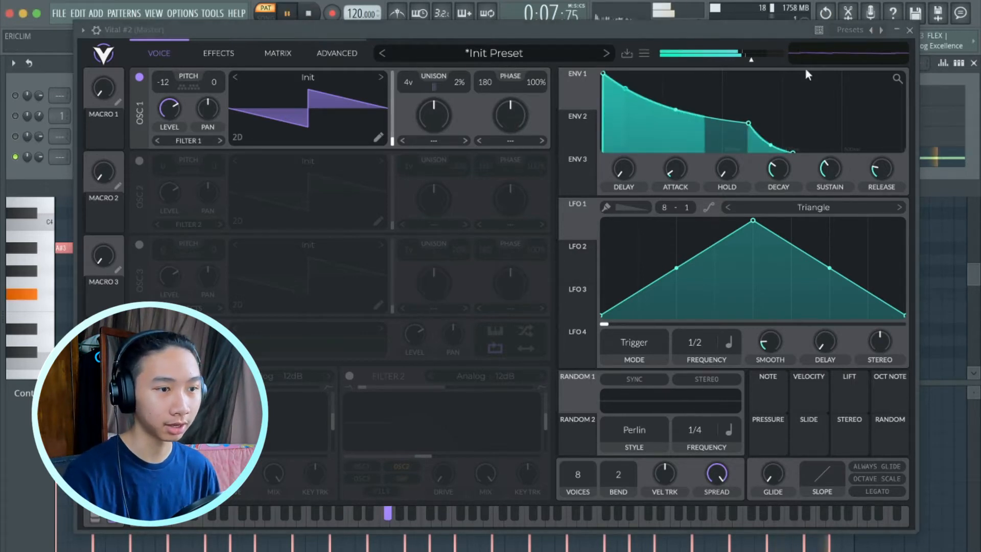
left_click_drag(694, 124, 737, 127)
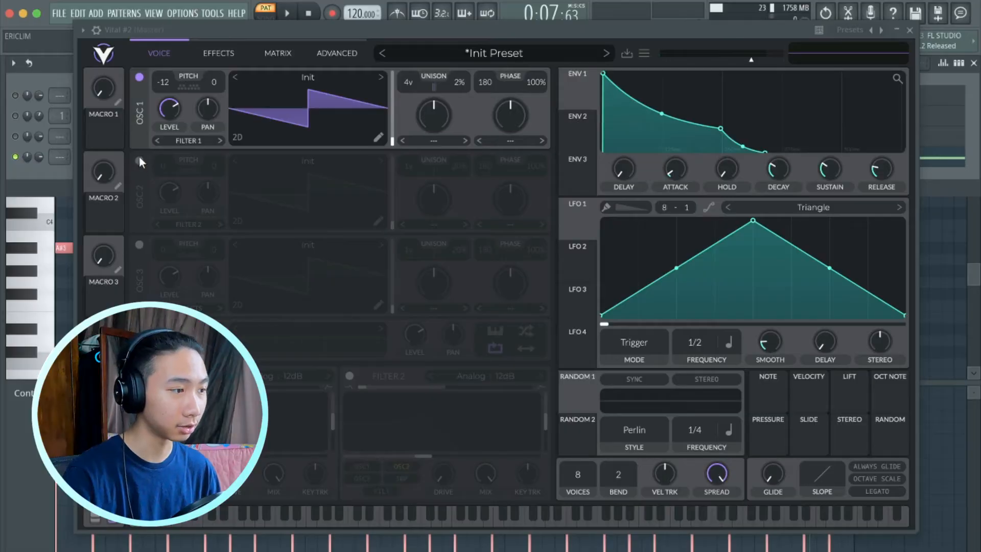
Step: Enable oscillator 2 and load the glutonny wavetable into it
left_click(139, 159)
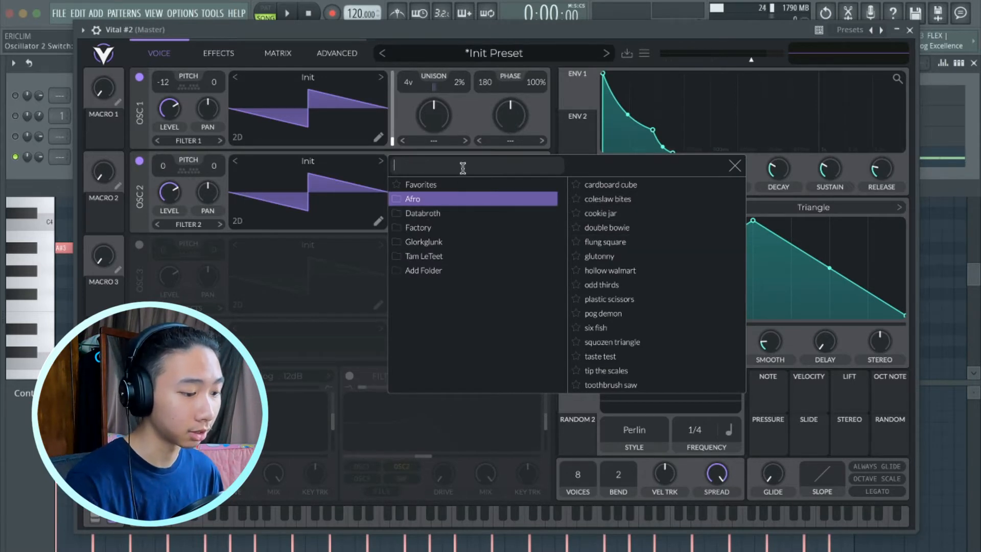
type("glu")
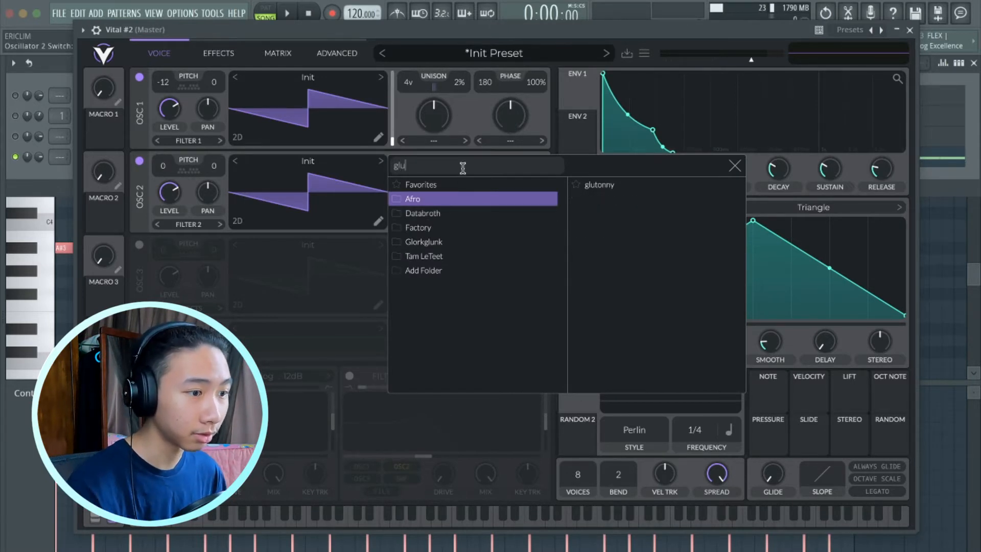
left_click(629, 190)
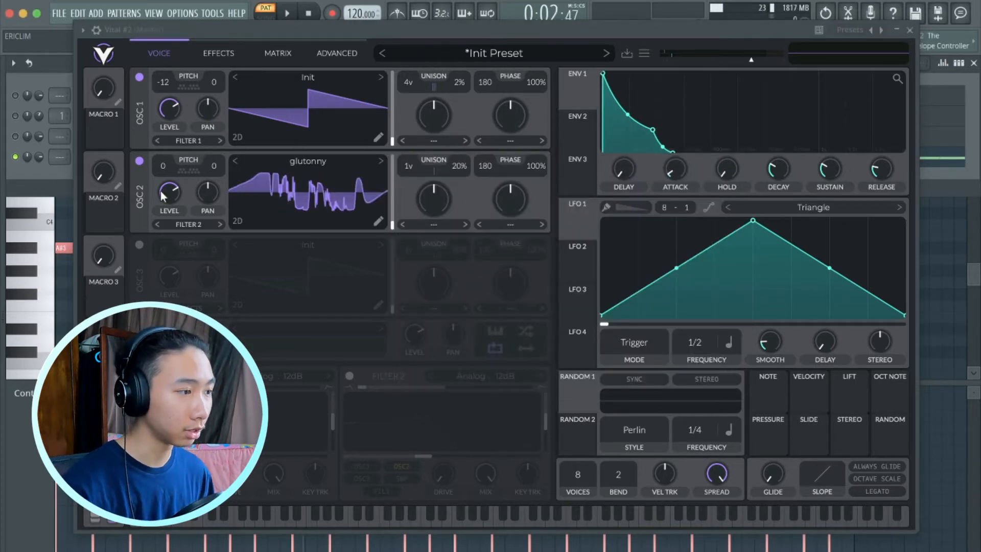
Step: Transpose oscillator 2 to -12 and audition the pattern with both oscillators
left_click_drag(165, 162, 169, 188)
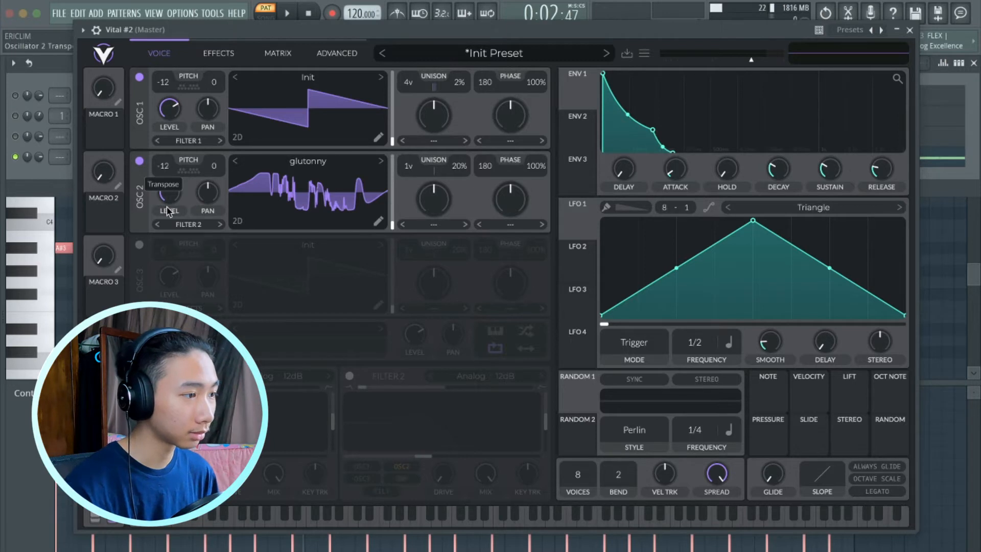
left_click(295, 15)
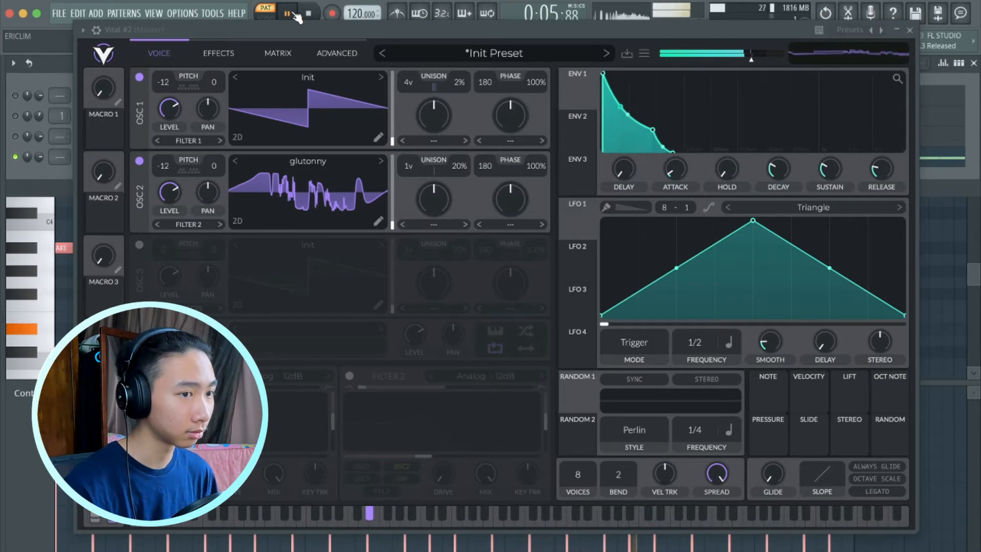
left_click(296, 15)
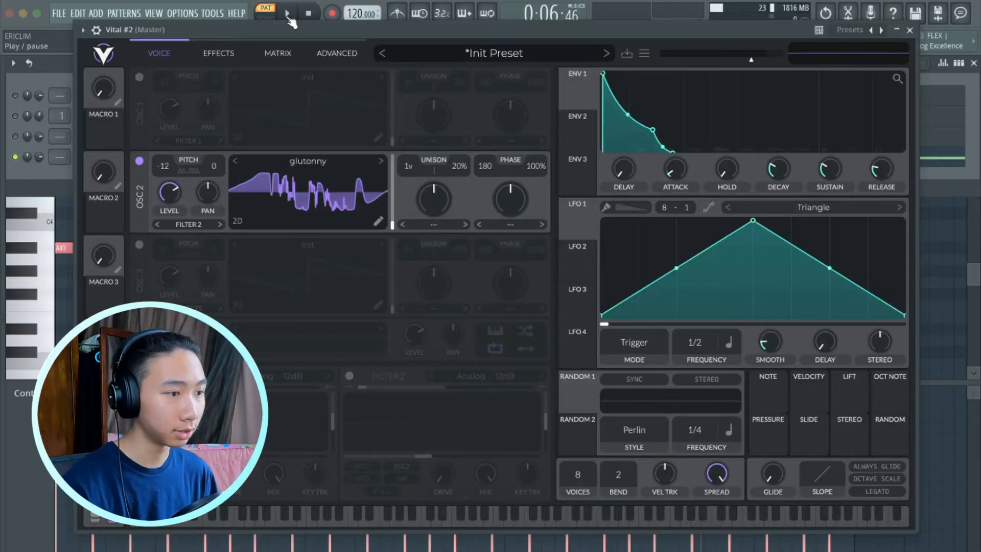
Step: Set oscillator 2's unison to 3 voices with 6% detune and its wave frame to about 60, auditioning it without oscillator 1
left_click_drag(410, 171, 462, 183)
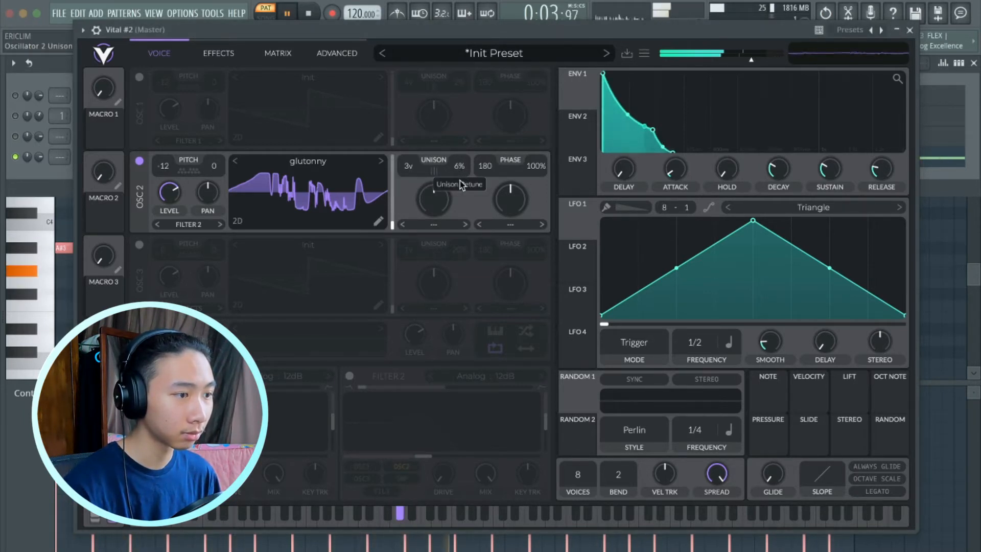
left_click(291, 14)
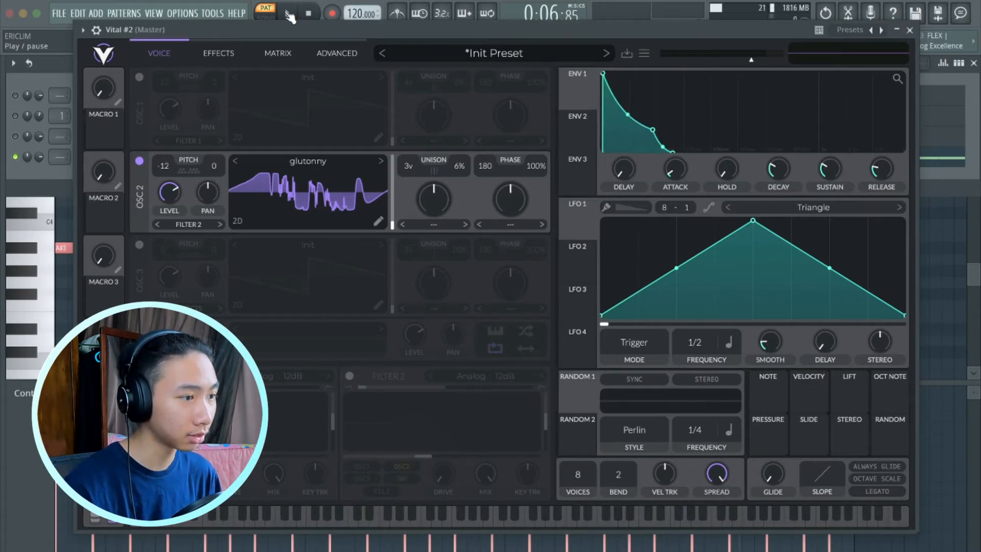
left_click(290, 14)
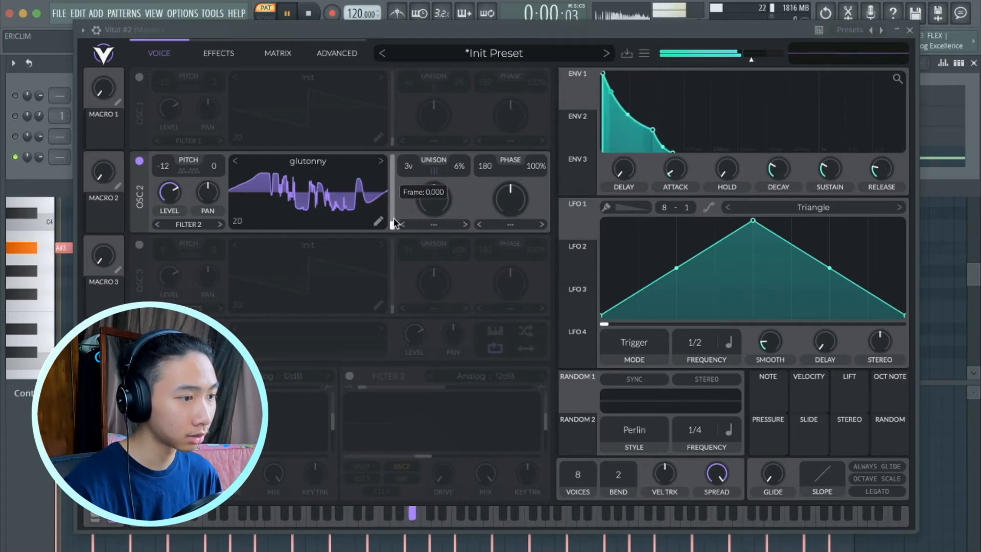
scroll(393, 222, "up", 3)
left_click_drag(393, 222, 395, 210)
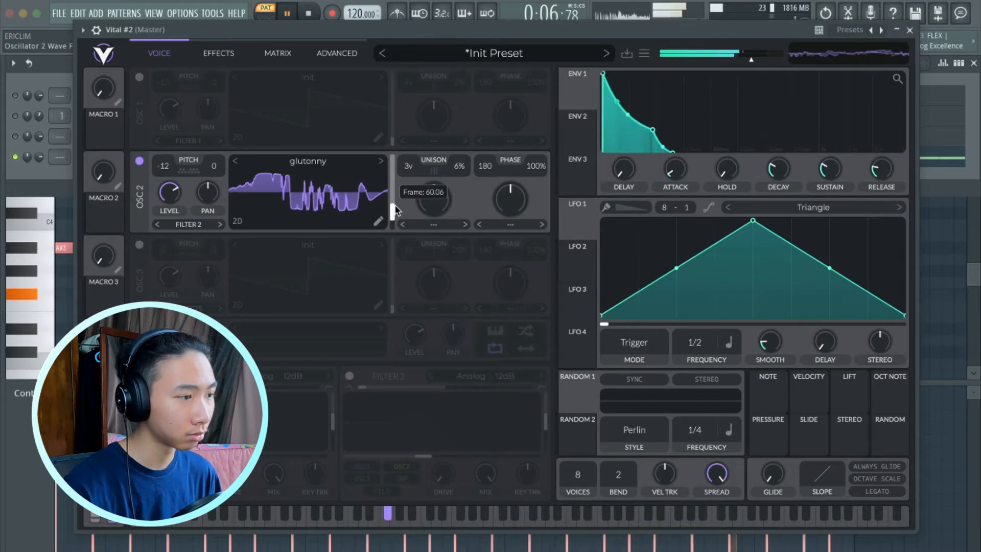
key("space")
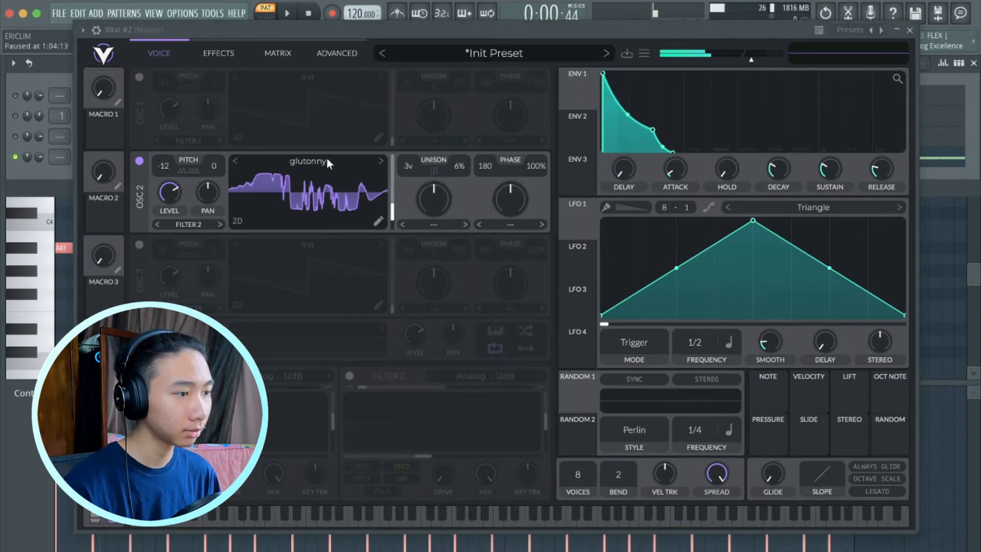
Step: Switch oscillator 1 back on and play the pattern to hear both oscillators together
left_click(139, 78)
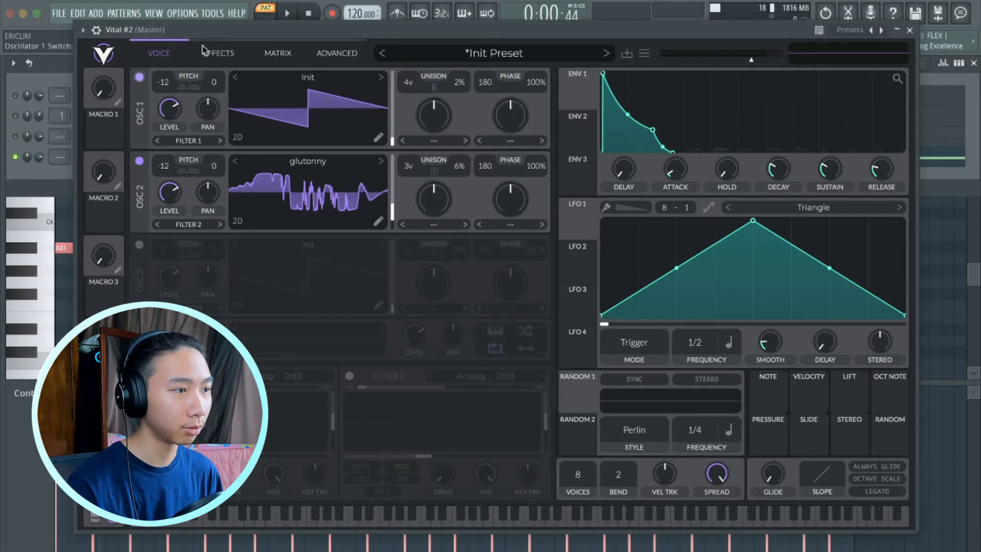
left_click(287, 15)
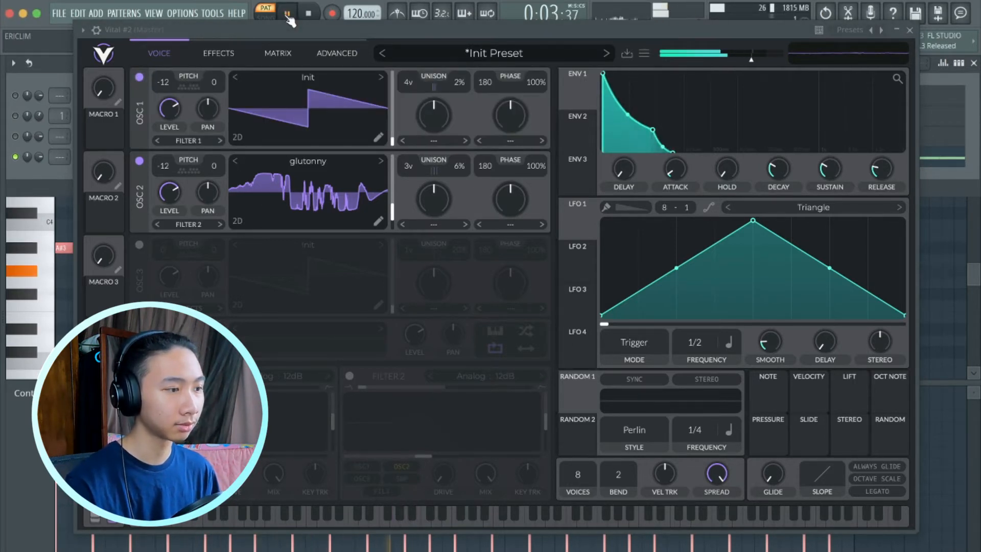
left_click(288, 14)
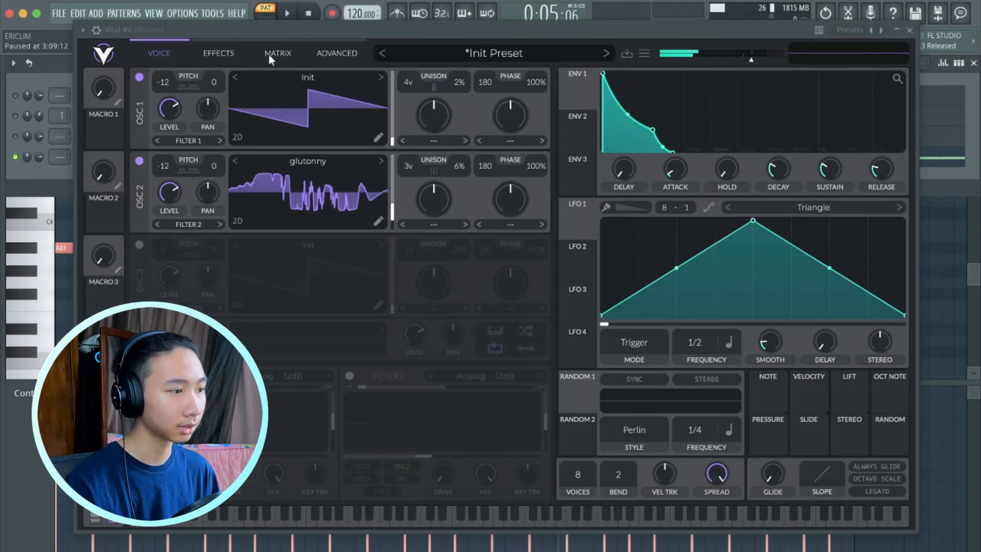
Step: Enable oscillator 3, load the ANGRY ELECTRIC DOG wavetable from the Glorkglunk folder, and transpose it to -12
left_click(140, 244)
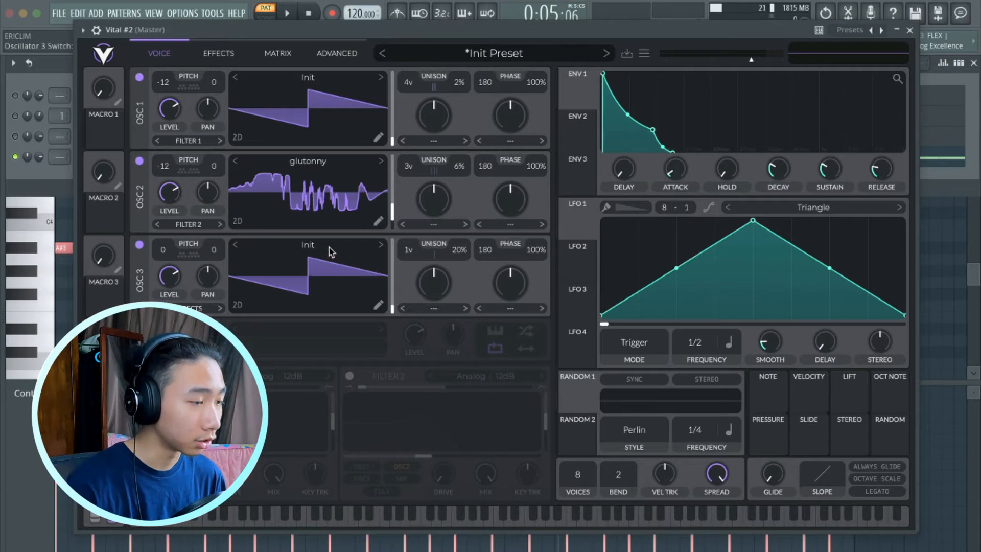
left_click(329, 247)
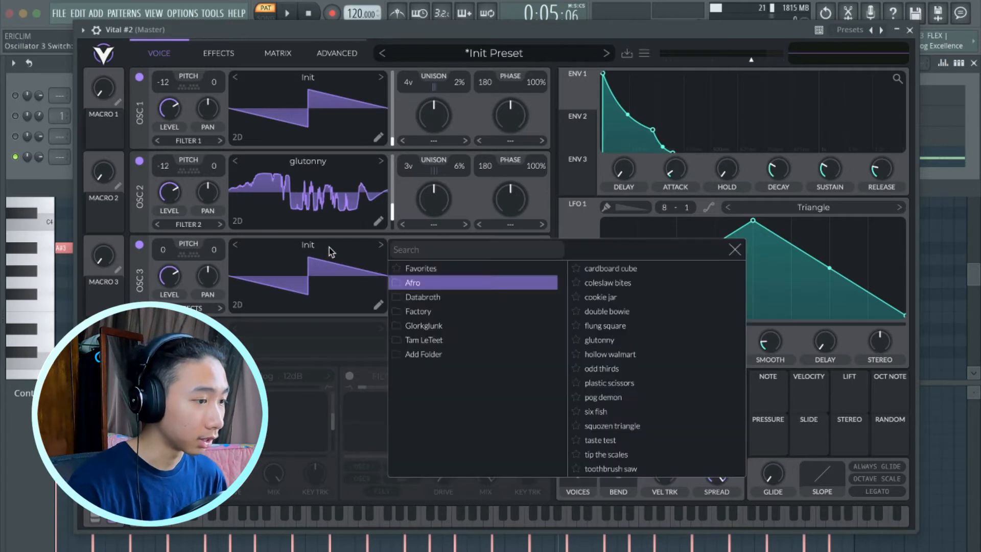
left_click(450, 245)
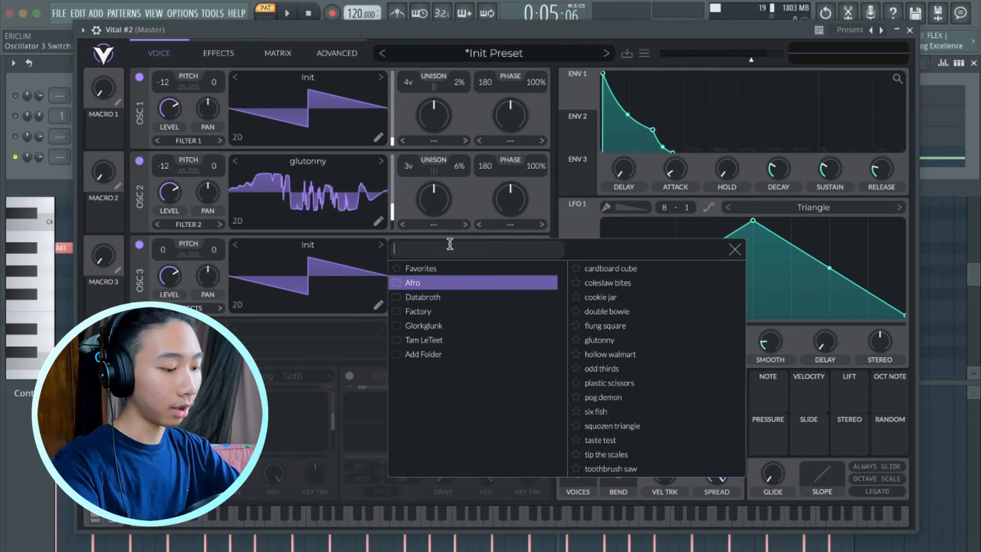
type("angry")
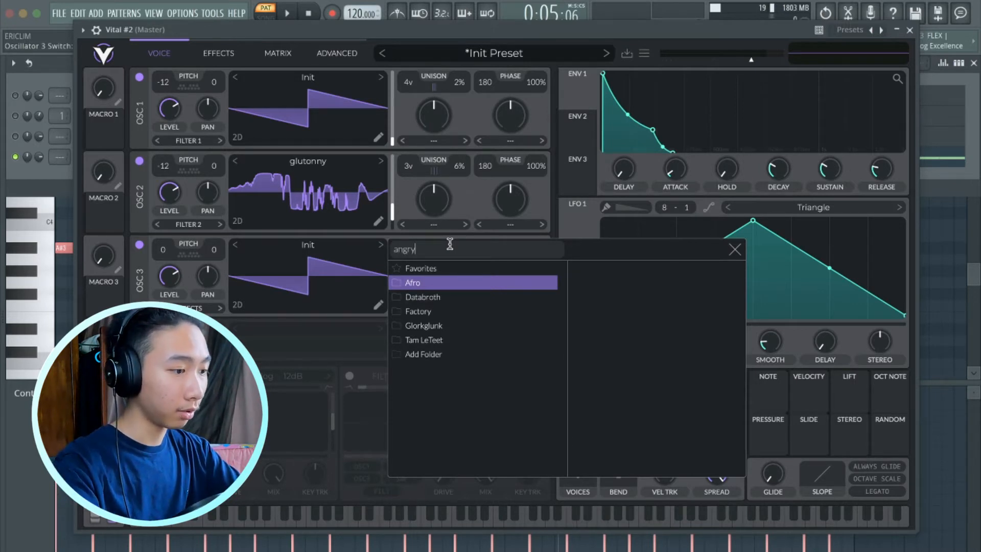
left_click(461, 298)
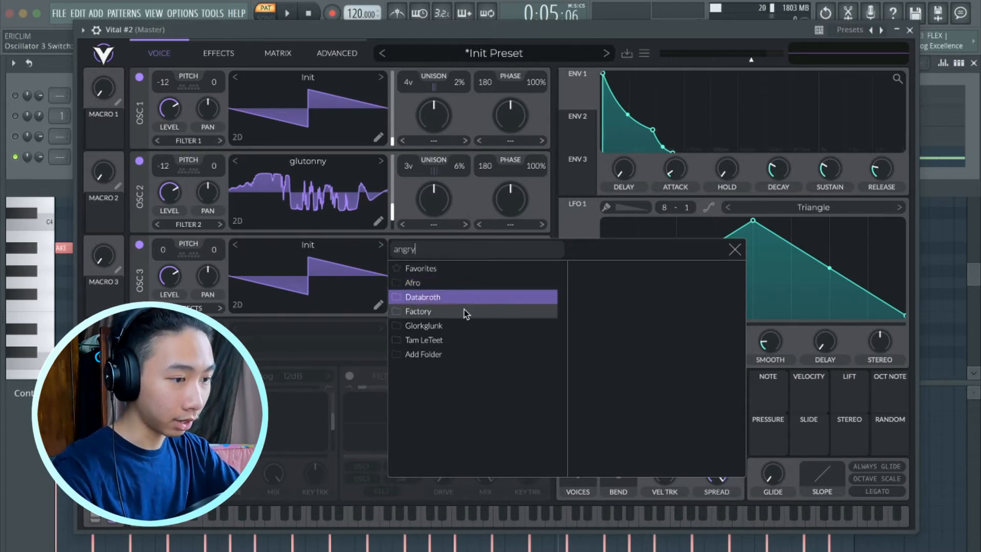
left_click(467, 311)
left_click(474, 326)
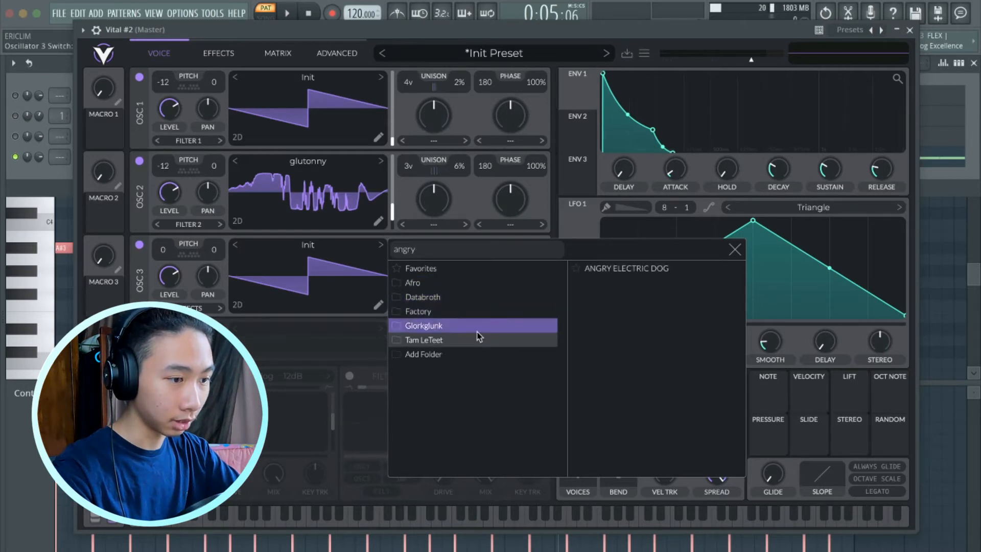
left_click(642, 266)
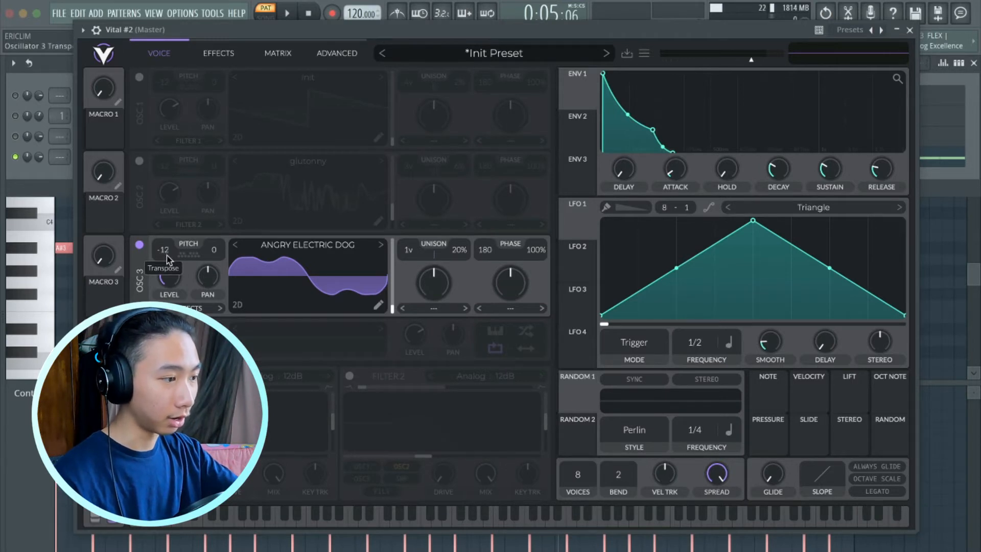
Step: Audition oscillator 3 alone over the pattern and sweep its wave frame, settling on a low frame with a noisy waveform
left_click(292, 14)
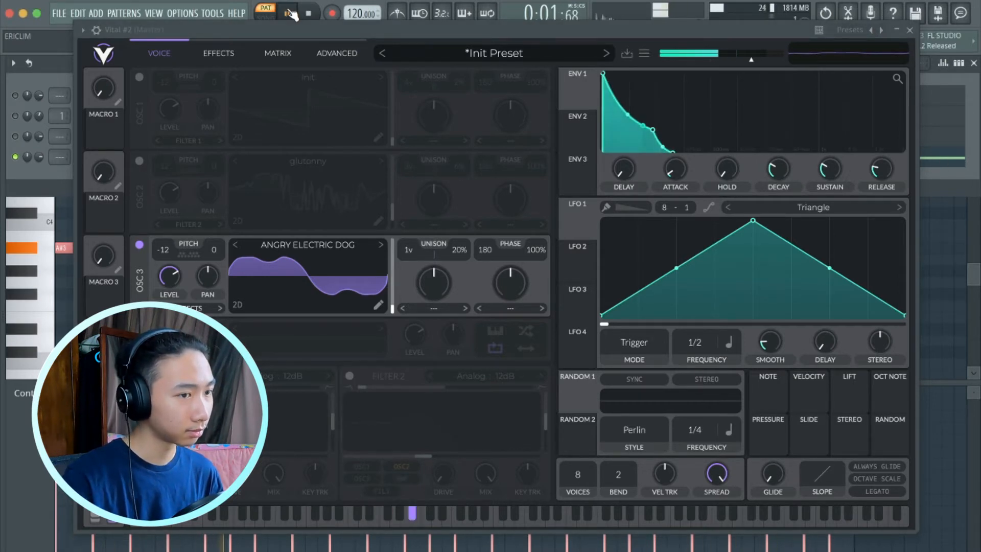
key("space")
mouse_move(392, 305)
left_mouse_down()
mouse_move(392, 265)
mouse_move(393, 308)
left_mouse_up()
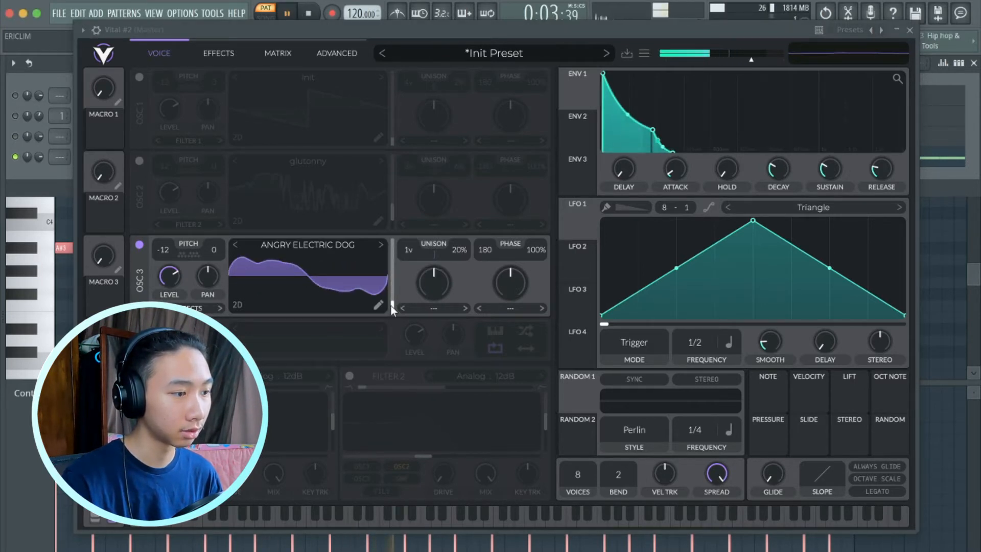
left_click_drag(391, 312, 392, 251)
left_click_drag(392, 266, 394, 309)
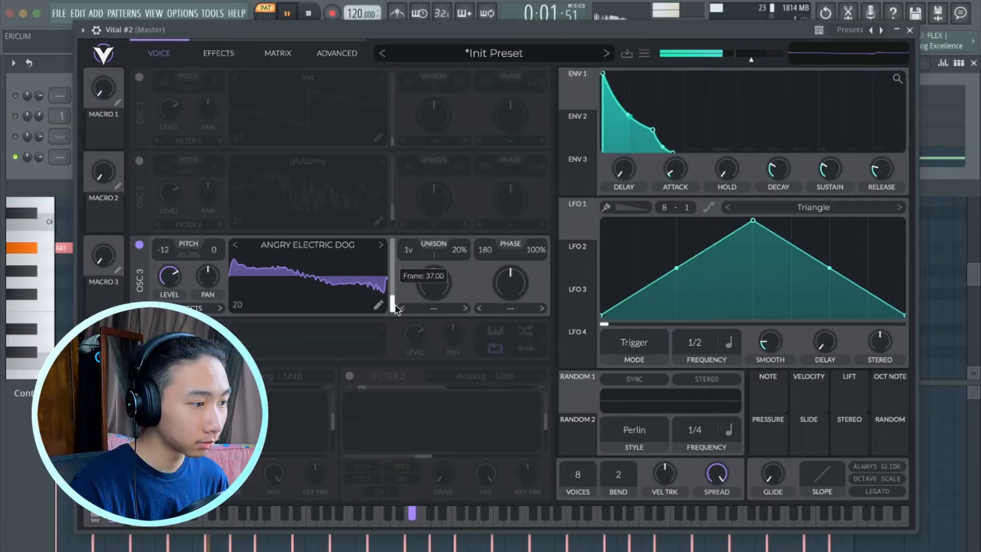
left_click_drag(394, 302, 395, 308)
key("space")
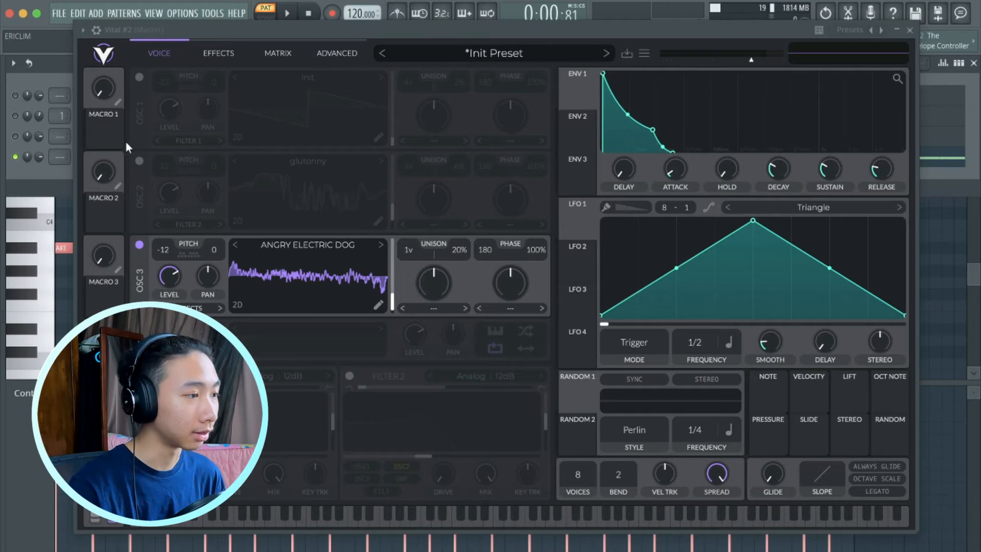
Step: Switch oscillators 2 and 1 back on, lower oscillator 3's level, and play the pattern with all three
left_click(139, 161)
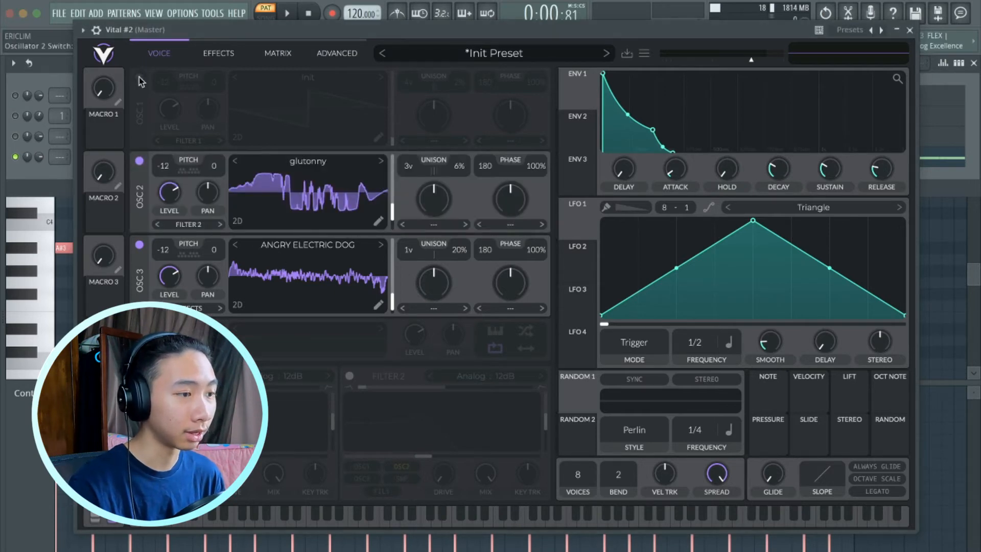
left_click(139, 78)
left_click(167, 197)
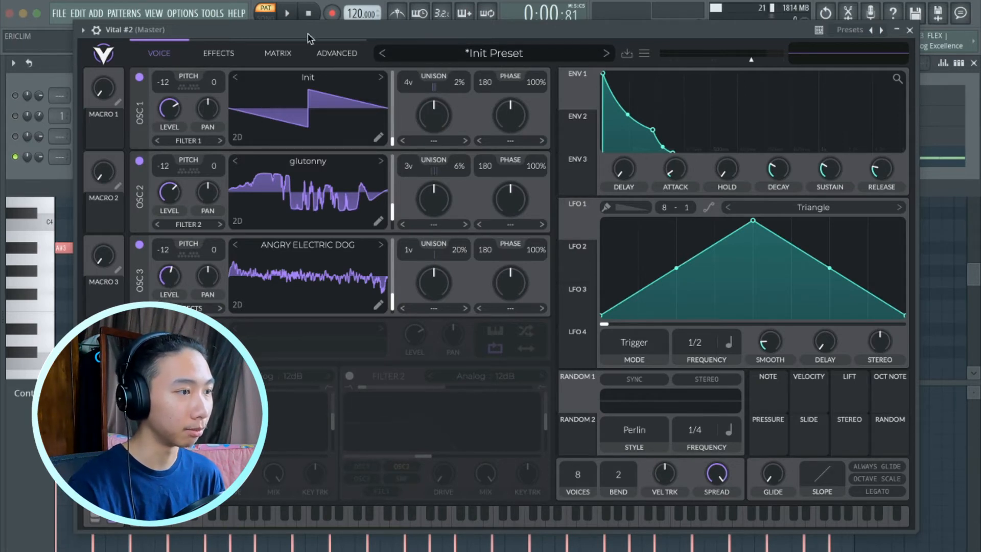
left_click(287, 13)
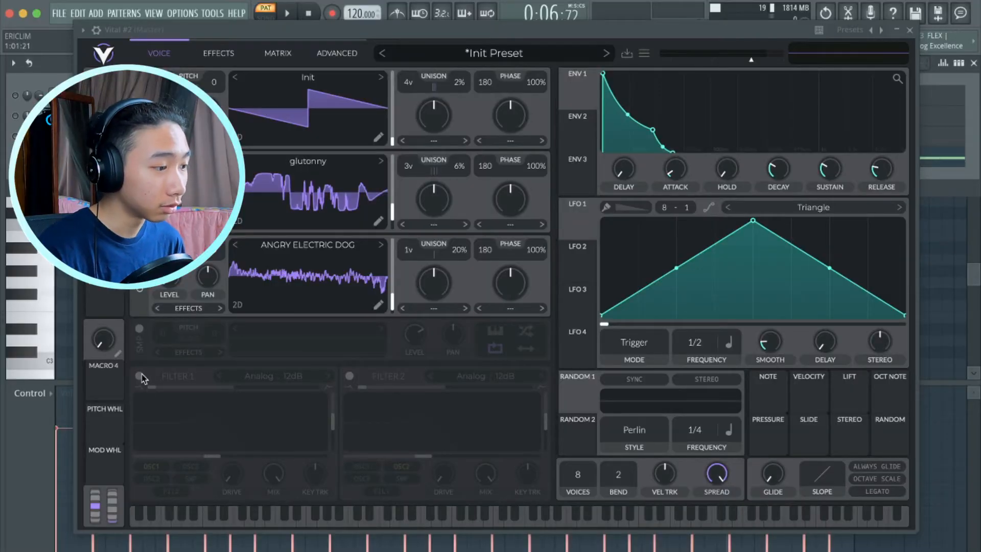
Step: Enable filter 1 with all three oscillators routed through it, using the Analog 24dB type and a lower resonance
left_click(140, 375)
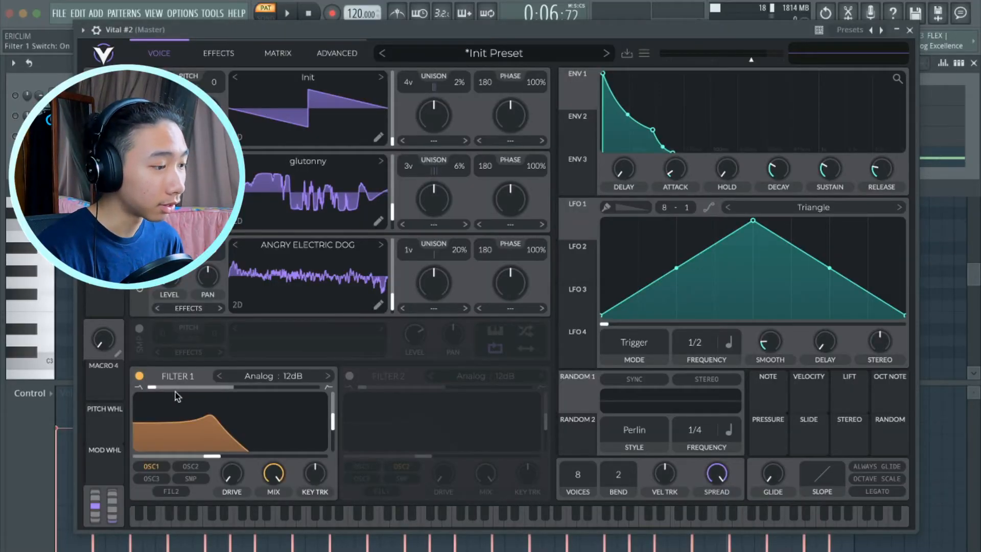
left_click(190, 466)
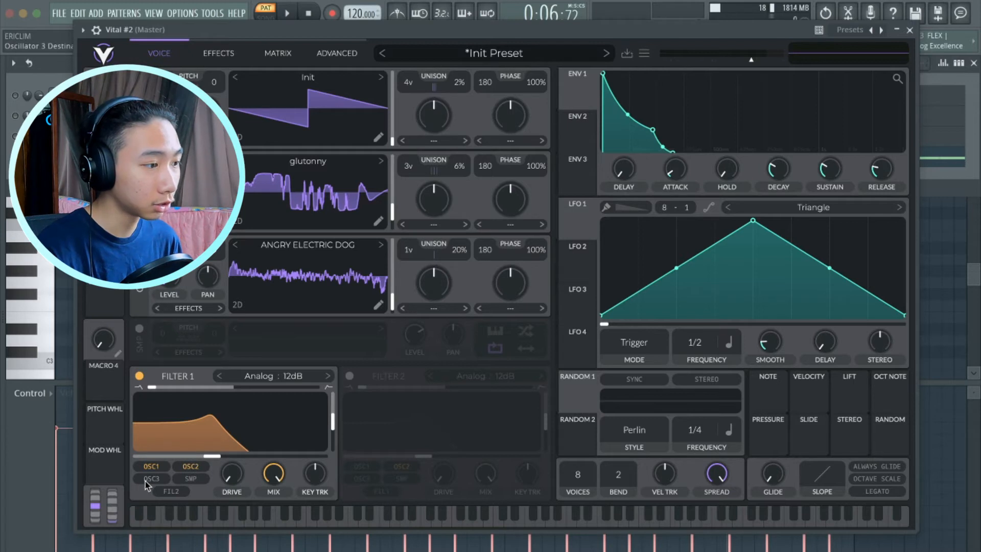
left_click(145, 480)
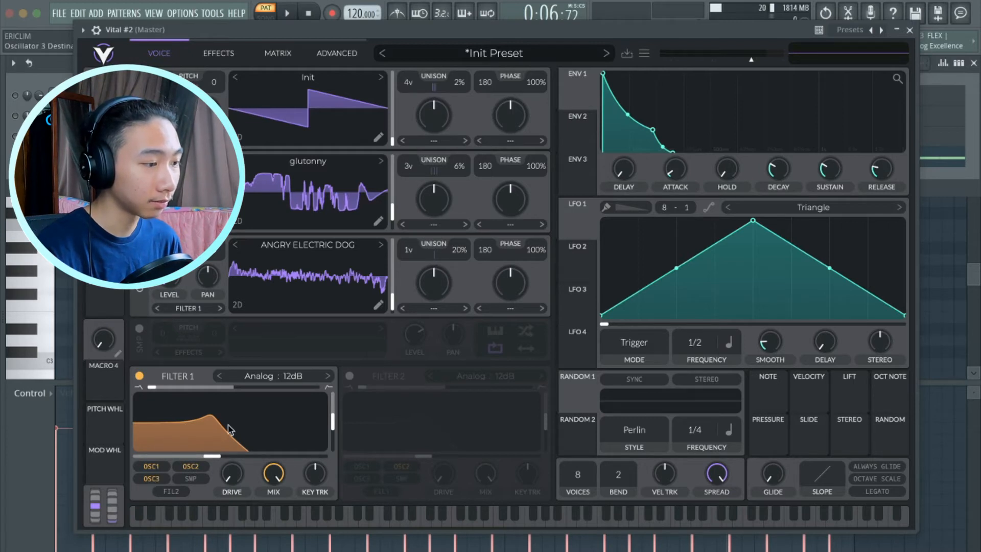
mouse_move(333, 420)
left_mouse_down()
mouse_move(332, 450)
mouse_move(340, 437)
left_mouse_up()
left_click(327, 376)
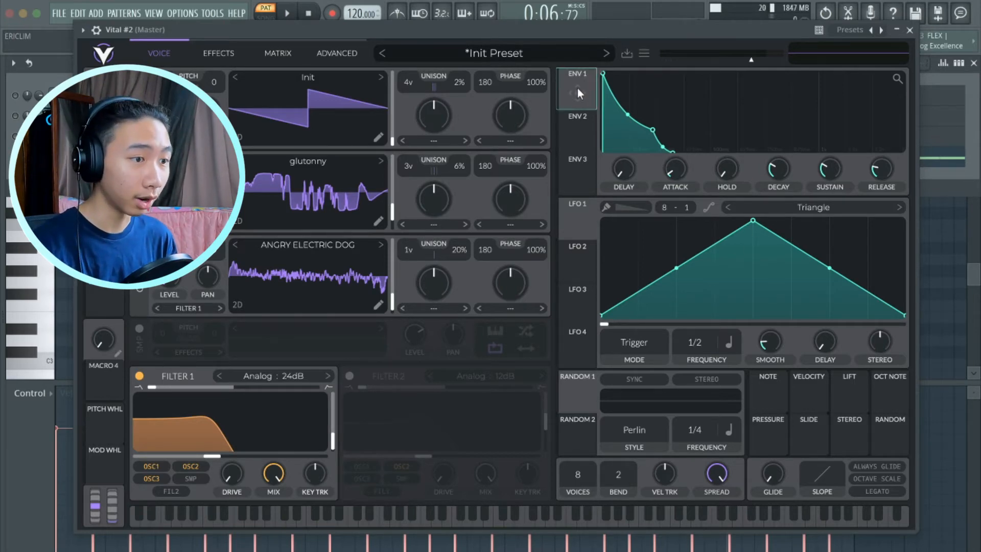
Step: Modulate filter 1's cutoff with envelope 1 and lower the cutoff to about -23 semitones while the pattern plays
left_click_drag(574, 99, 449, 257)
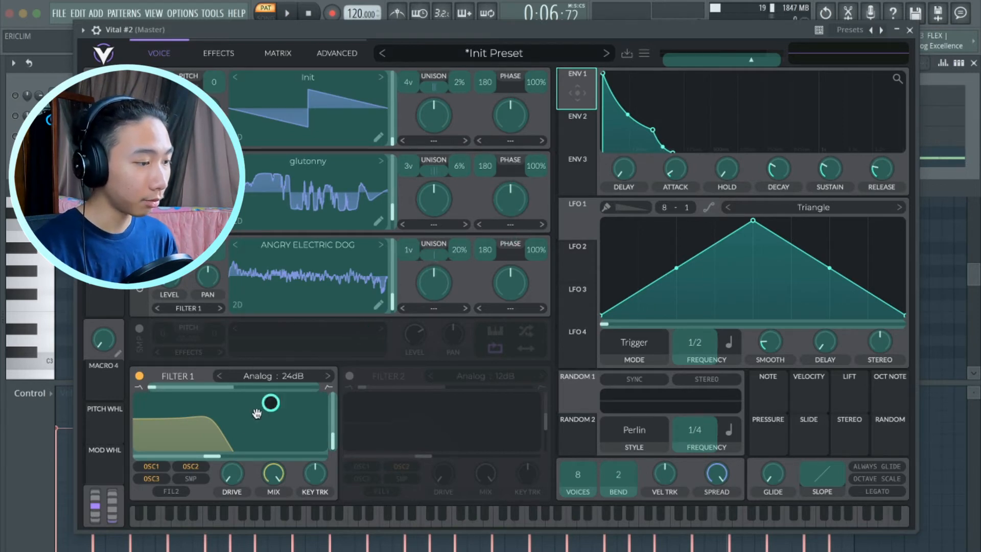
left_click_drag(257, 413, 223, 455)
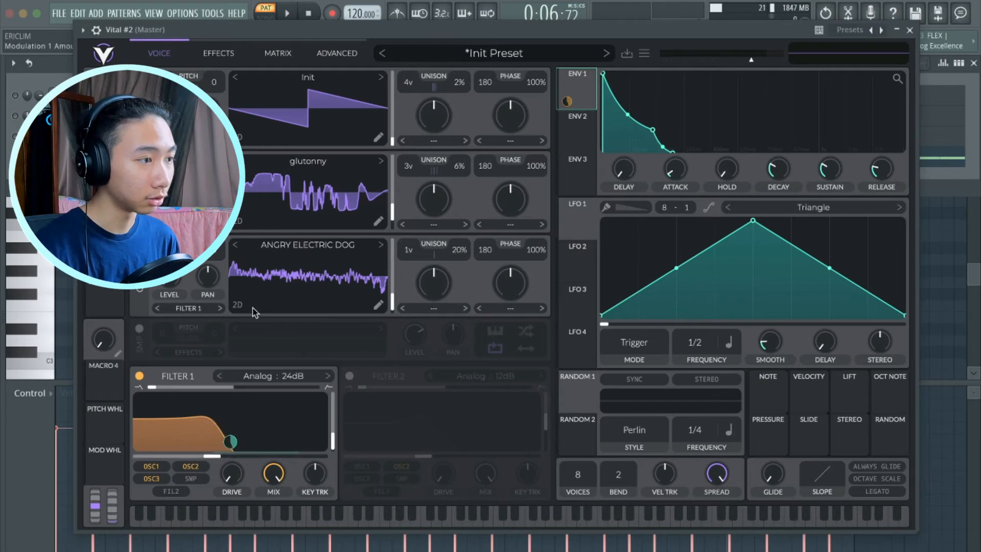
left_click(289, 14)
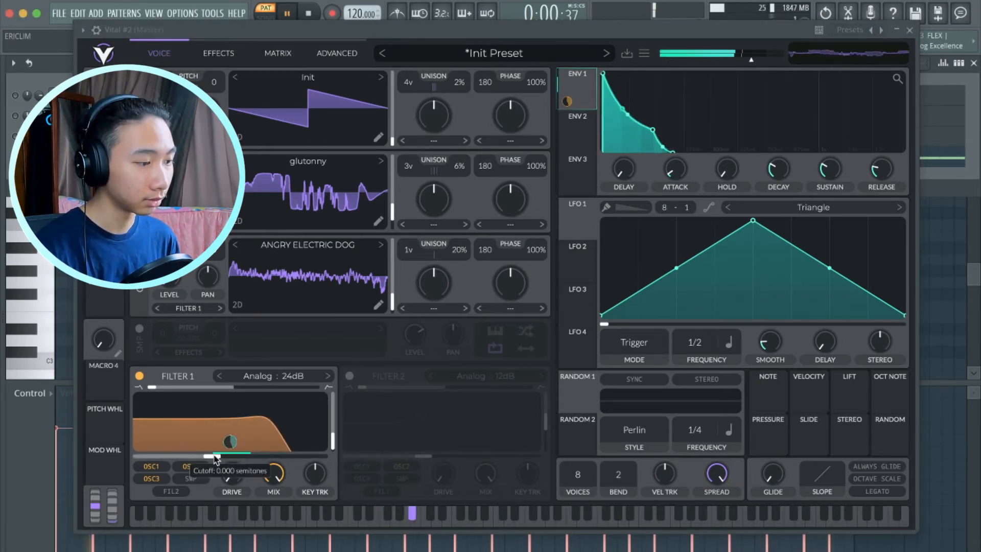
left_click_drag(217, 456, 184, 456)
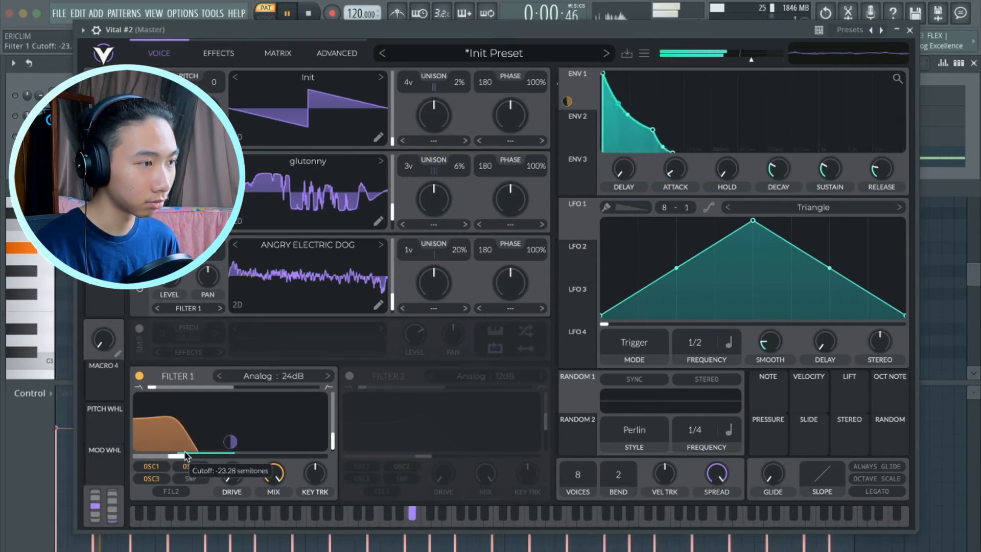
key("space")
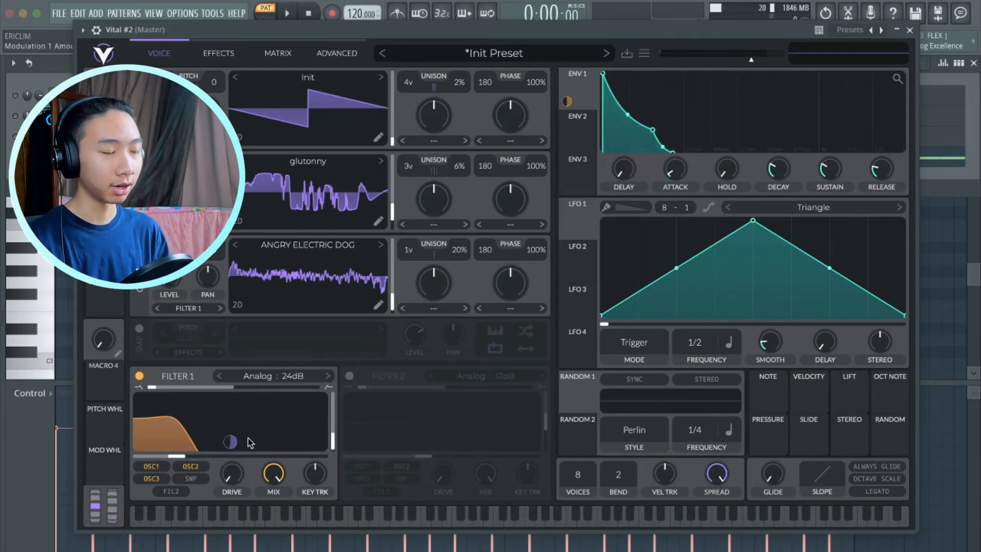
Step: Adjust envelope 1's modulation amount on the filter cutoff during playback, and give envelope 1 a longer decay and higher sustain
mouse_move(230, 443)
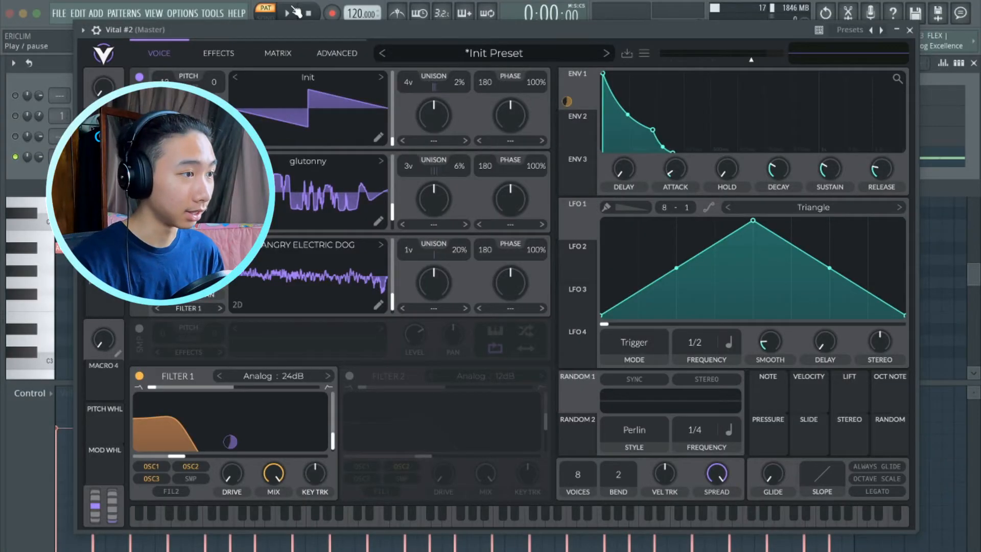
left_click(295, 12)
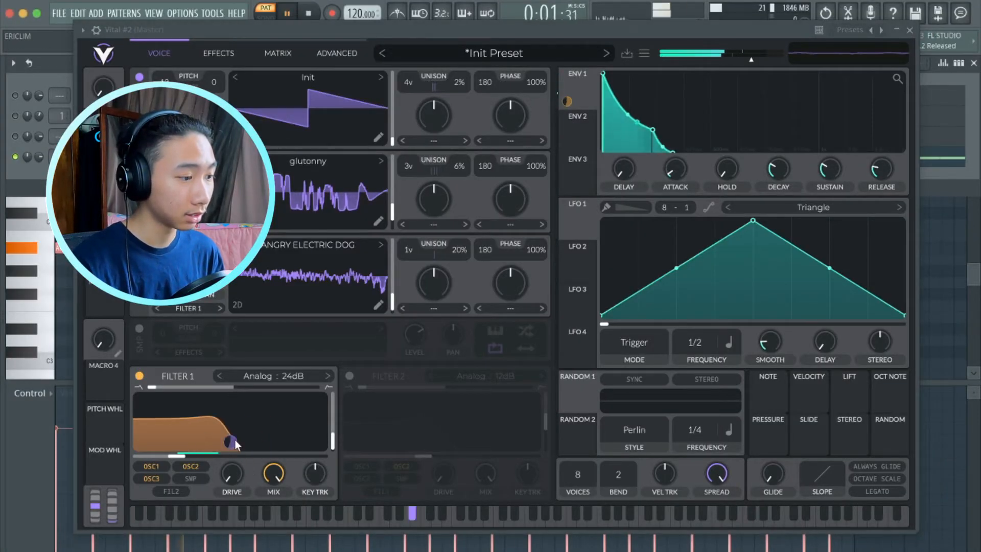
mouse_move(230, 442)
left_click_drag(230, 442, 230, 441)
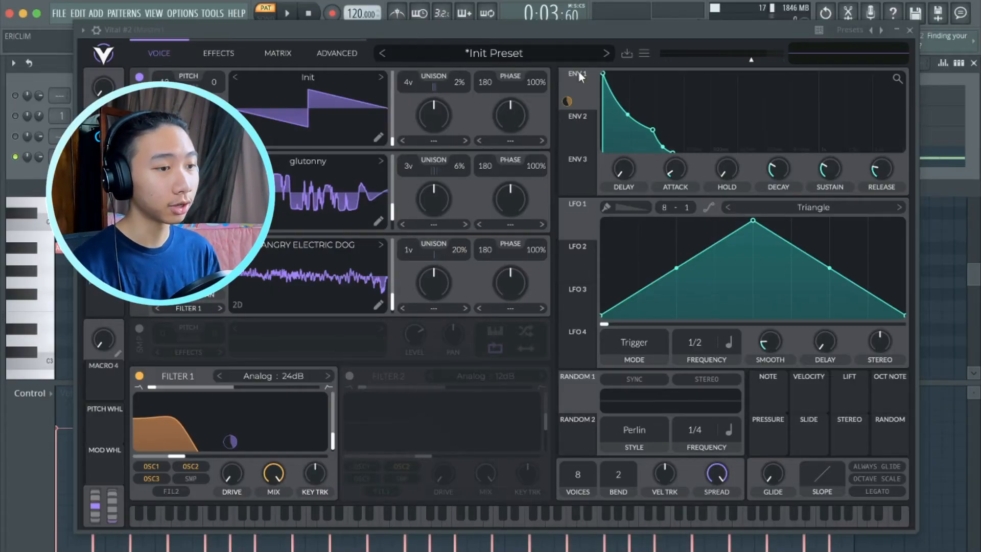
left_click_drag(653, 129, 670, 131)
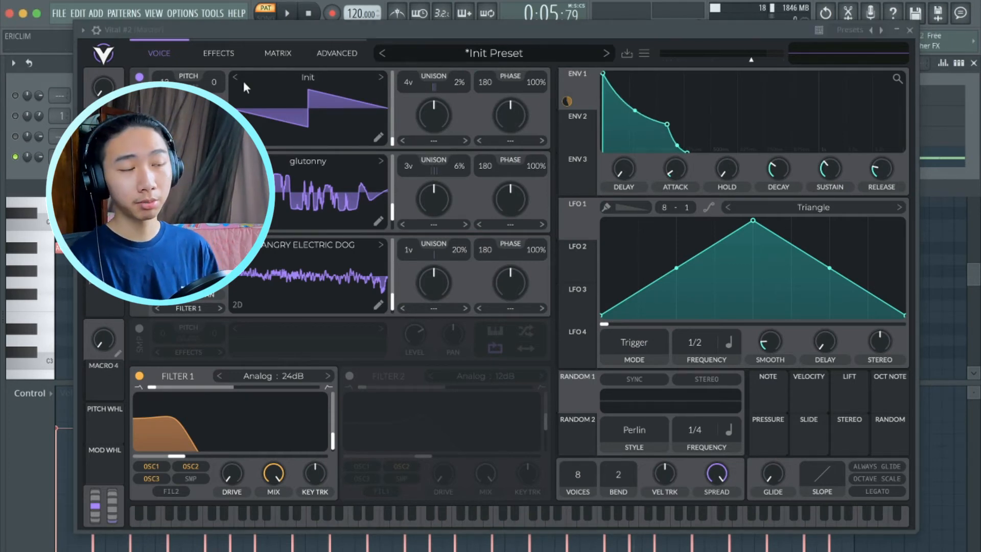
Step: Add a Soft Clip distortion effect and, during playback, raise its drive to about 9 dB and reduce its mix
left_click(219, 53)
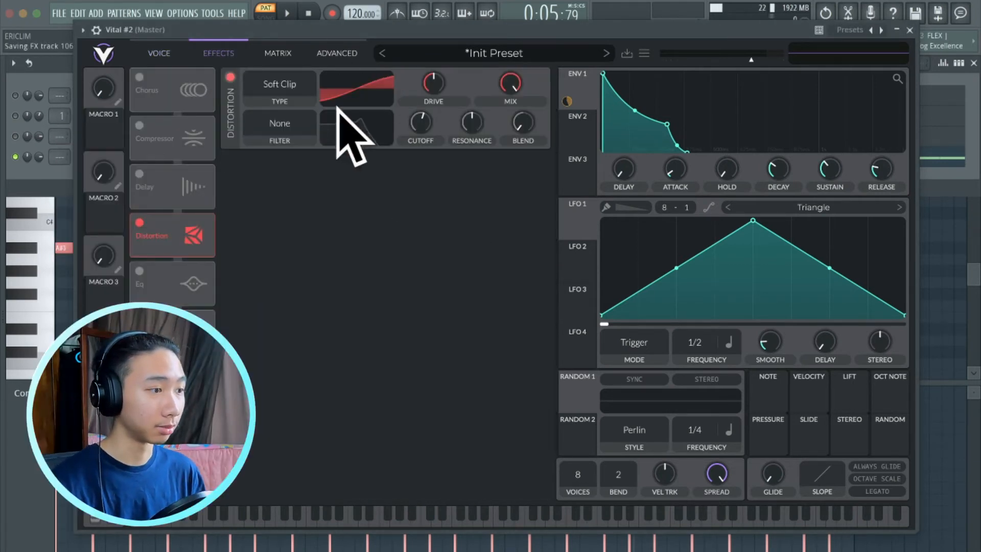
left_click(288, 16)
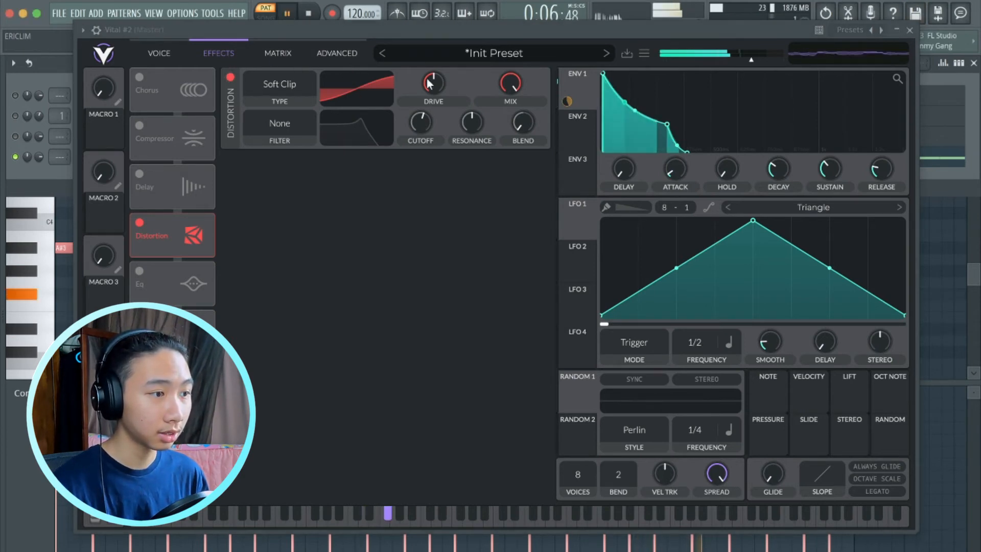
left_click_drag(432, 93, 433, 84)
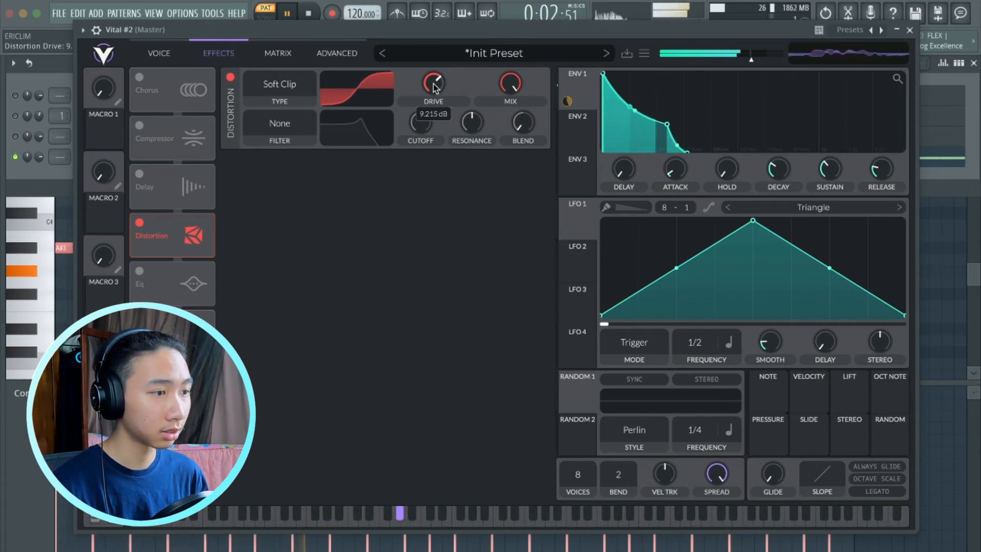
left_click_drag(510, 88, 505, 133)
left_click(308, 12)
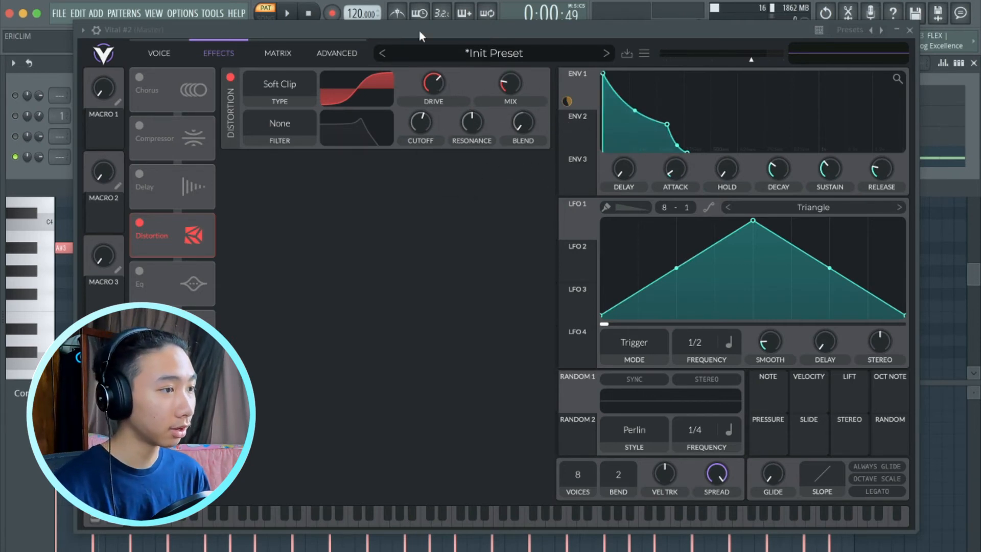
Step: Move the synth window slightly down and change the distortion type to Hard Clip
left_click_drag(419, 29, 417, 43)
right_click(284, 98)
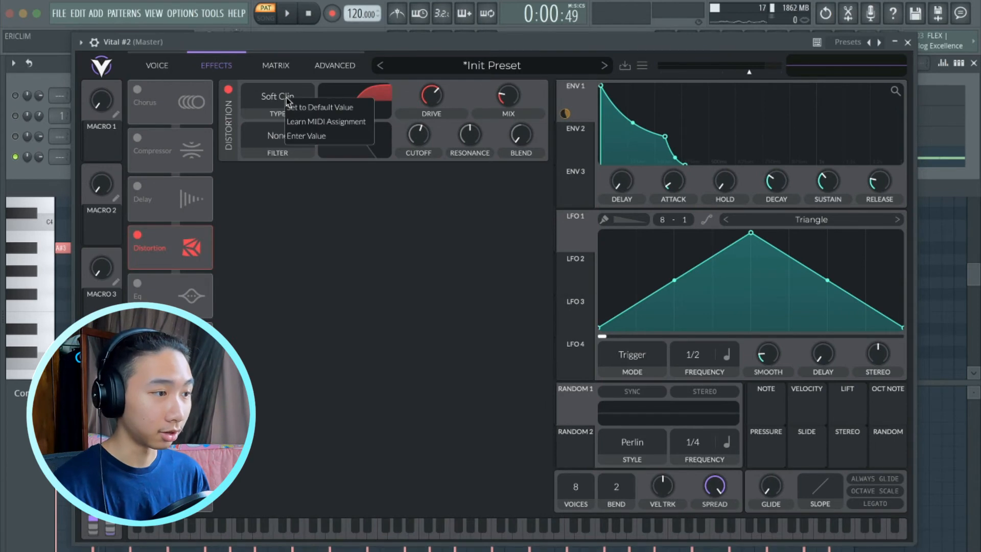
left_click(286, 98)
left_click(299, 147)
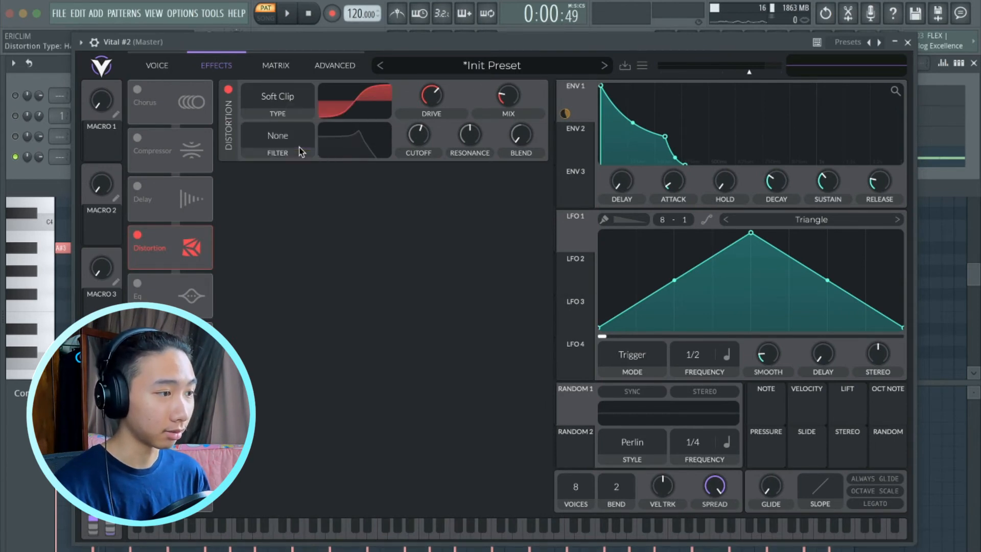
left_click(263, 101)
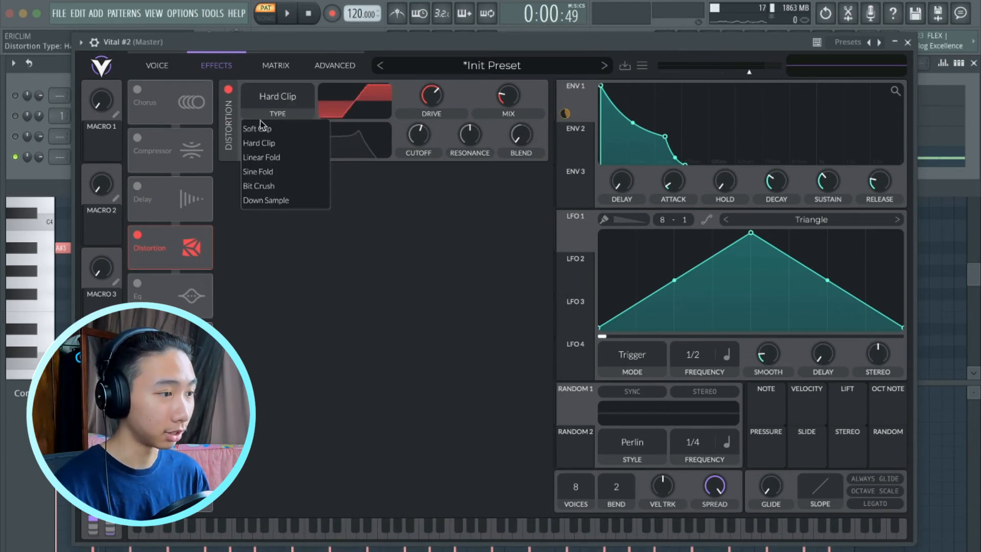
left_click(372, 218)
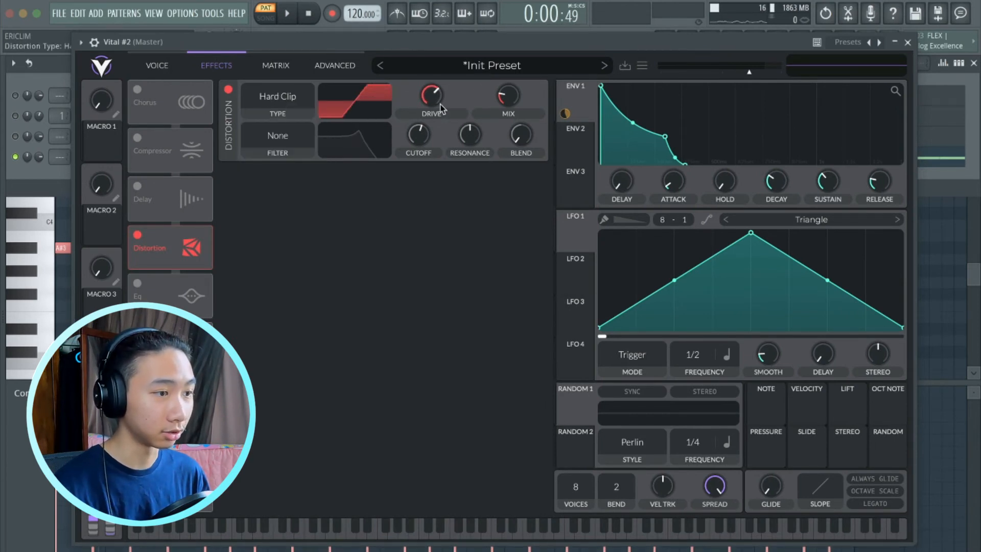
Step: Stop playback and enable the EQ effect with its low band set to high-pass at a cutoff of about 42 semitones
left_click(305, 15)
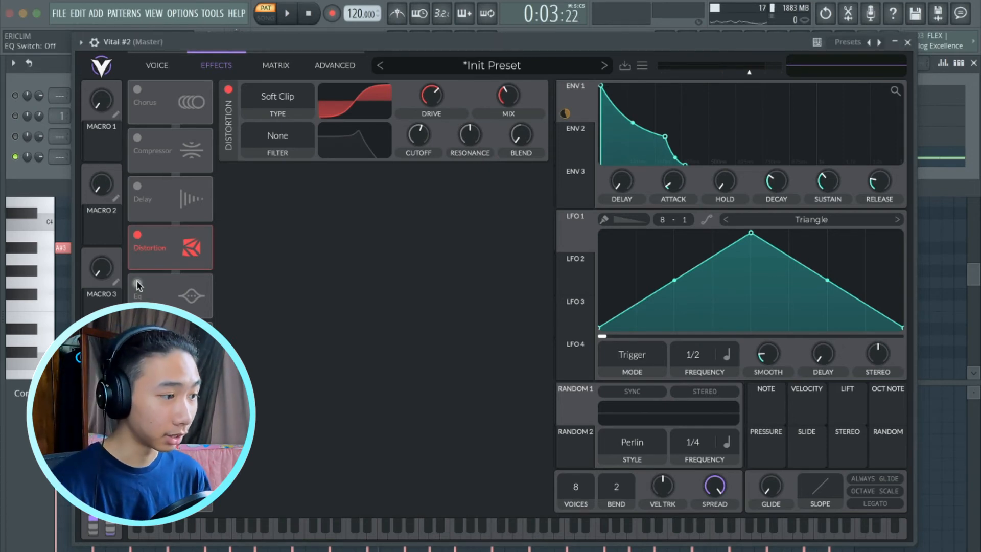
left_click(137, 284)
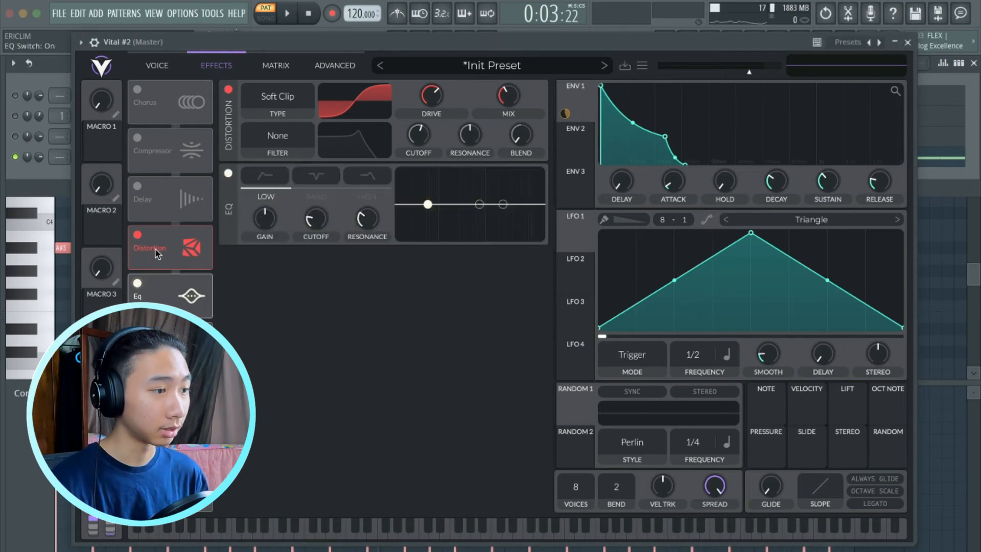
left_click(266, 176)
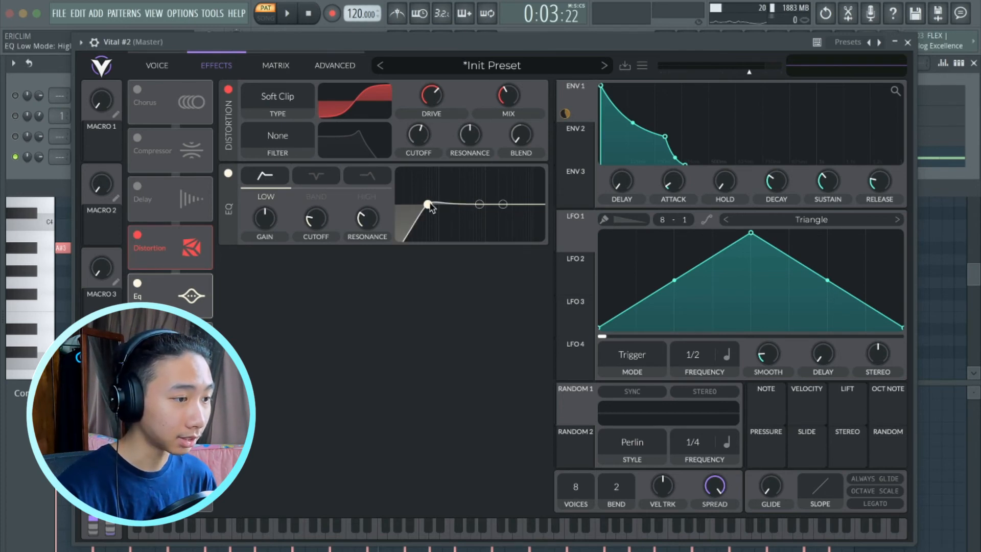
left_click_drag(430, 206, 439, 207)
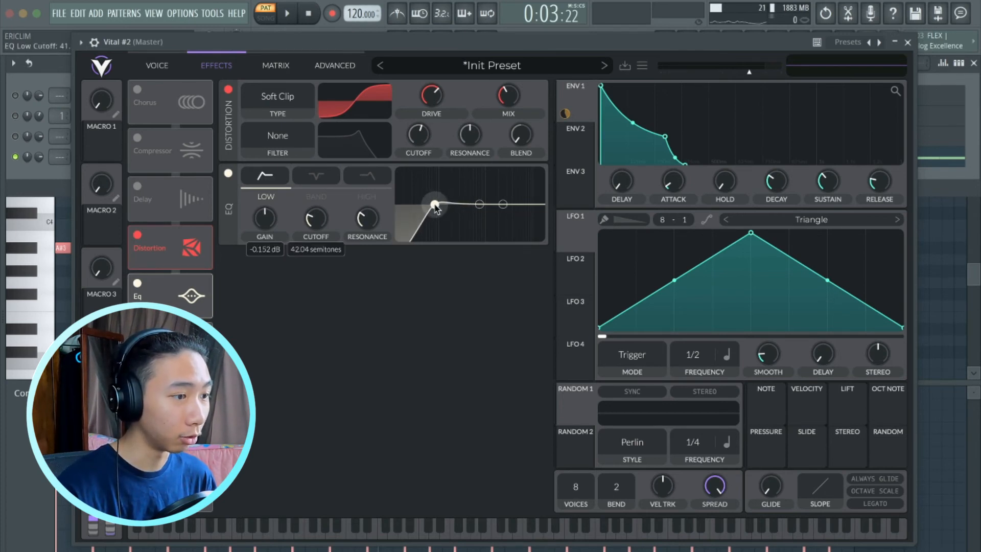
Step: During playback, lower the EQ's high-pass cutoff slightly, shift the band and high points lower in frequency, and boost both slightly
left_click(288, 15)
mouse_move(434, 206)
left_mouse_down()
mouse_move(418, 205)
mouse_move(426, 204)
left_mouse_up()
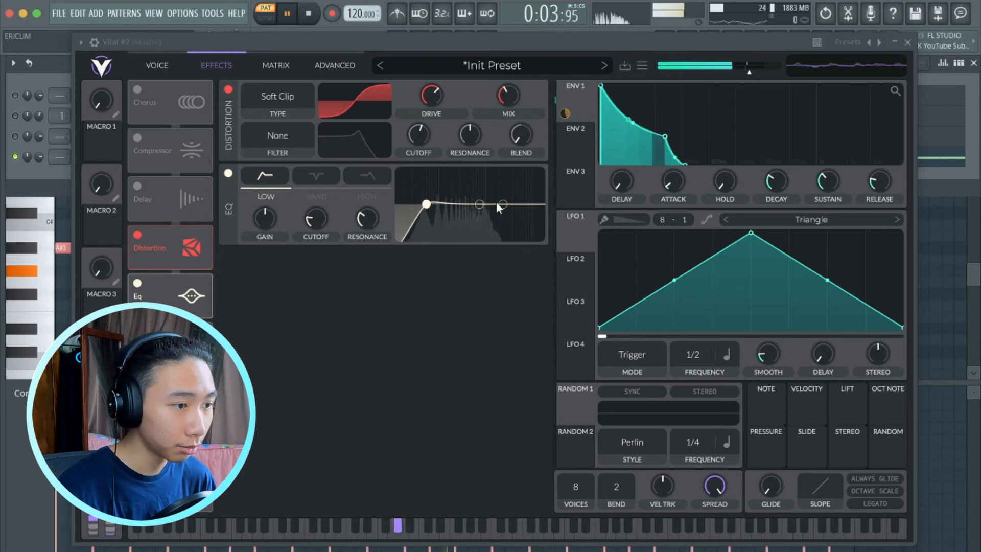
left_click_drag(501, 205, 458, 203)
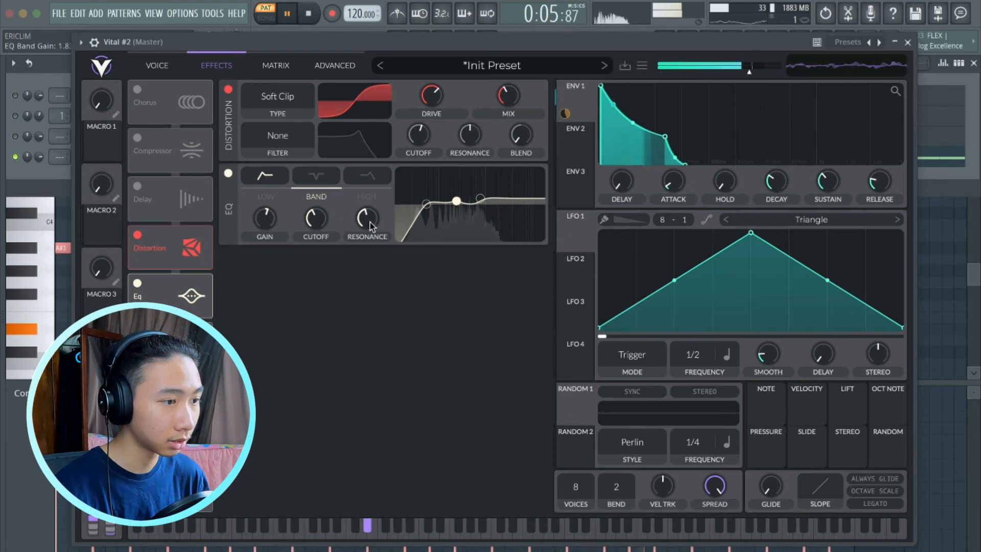
mouse_move(366, 230)
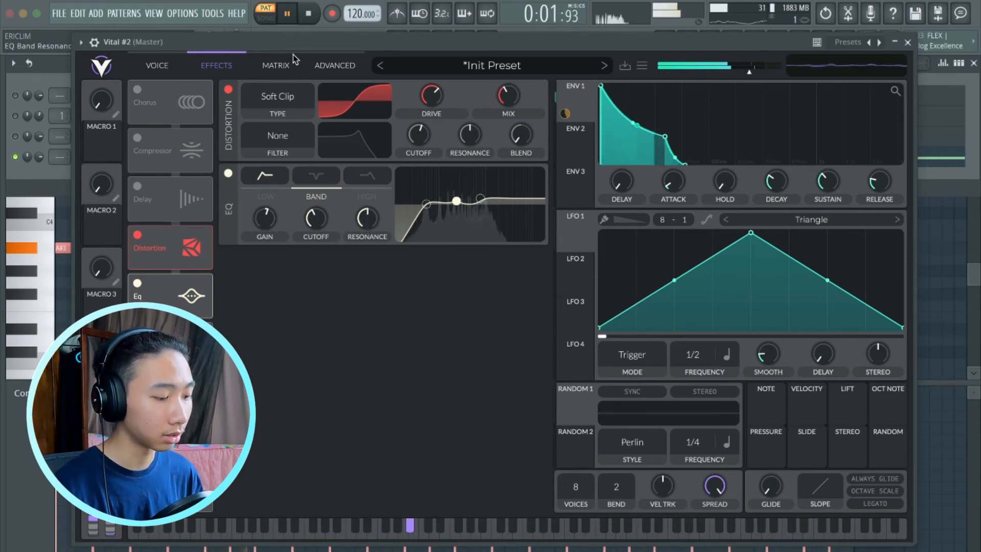
Step: Stop playback, add a Reverb effect, and reduce its low gain to about -6 dB with the low cutoff near 26 semitones
left_click(287, 15)
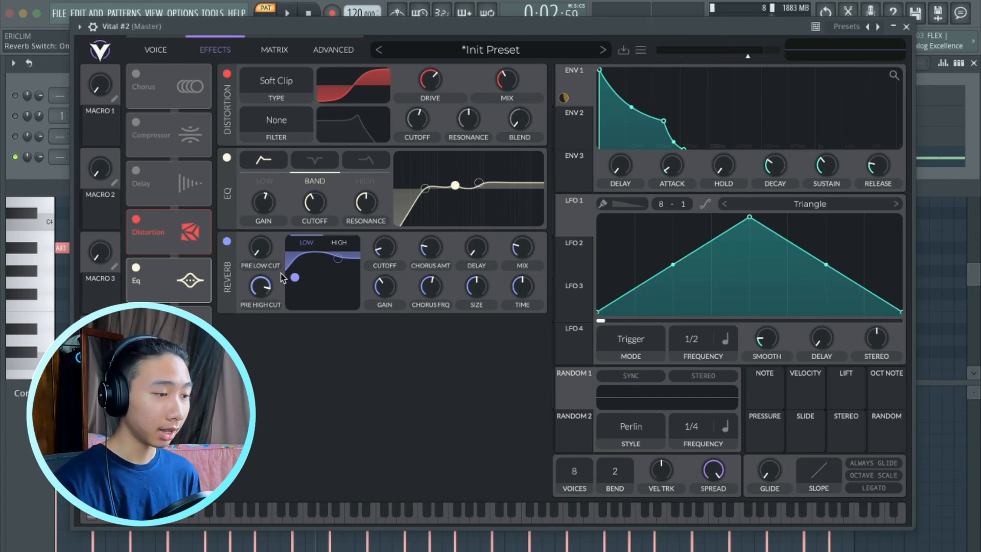
left_click_drag(292, 278, 292, 280)
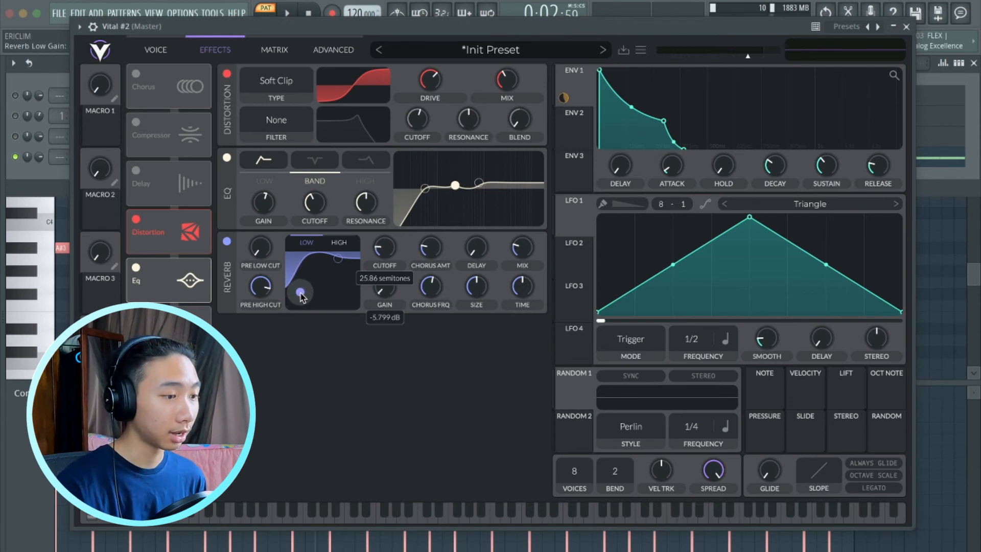
left_click(338, 260)
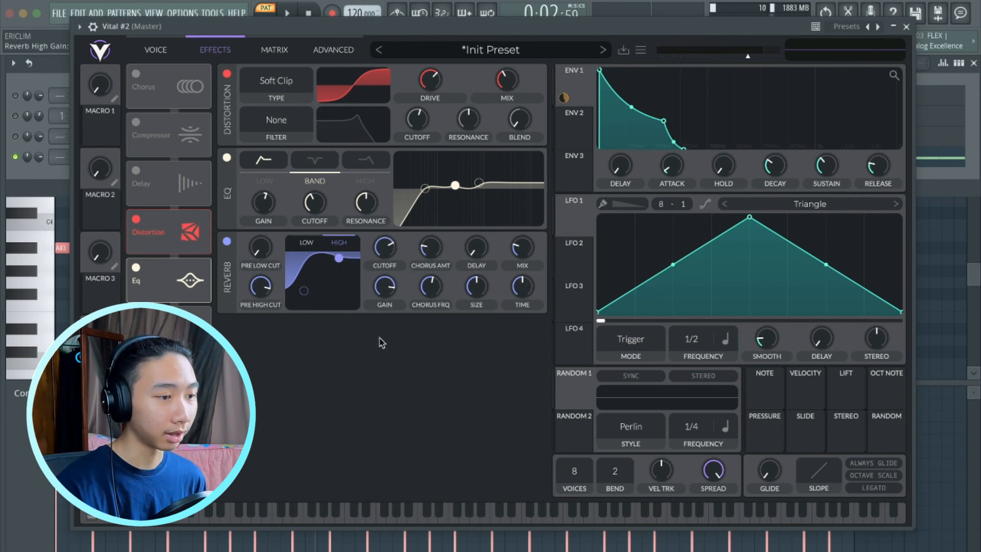
Step: Play the pattern while setting the reverb mix to about 21% and slightly reducing the reverb size
left_click(289, 13)
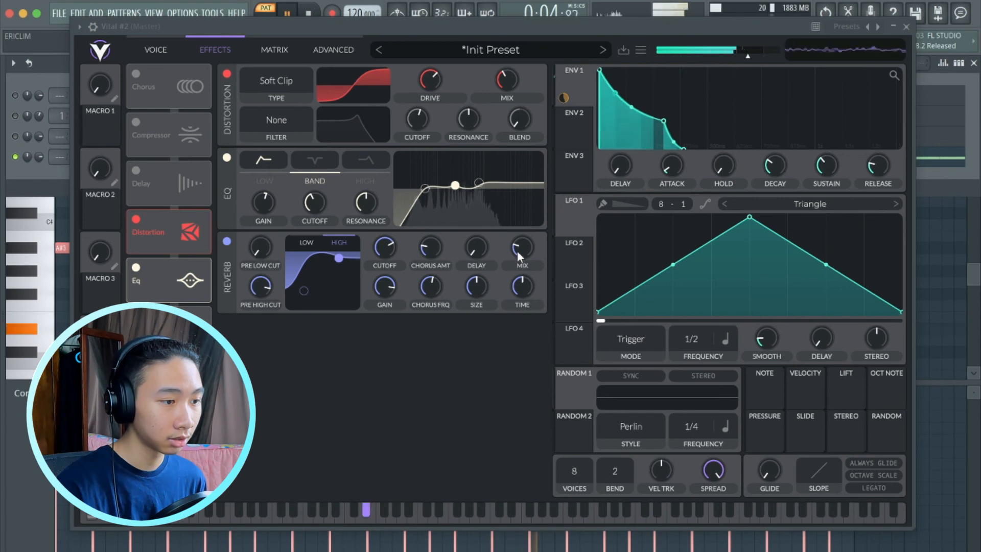
left_click_drag(517, 249, 517, 257)
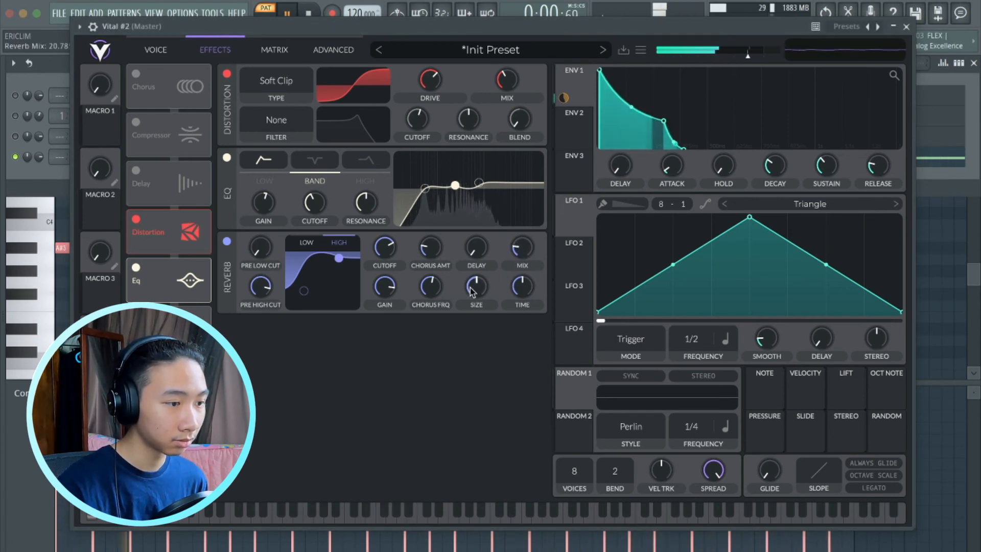
left_click_drag(472, 289, 524, 266)
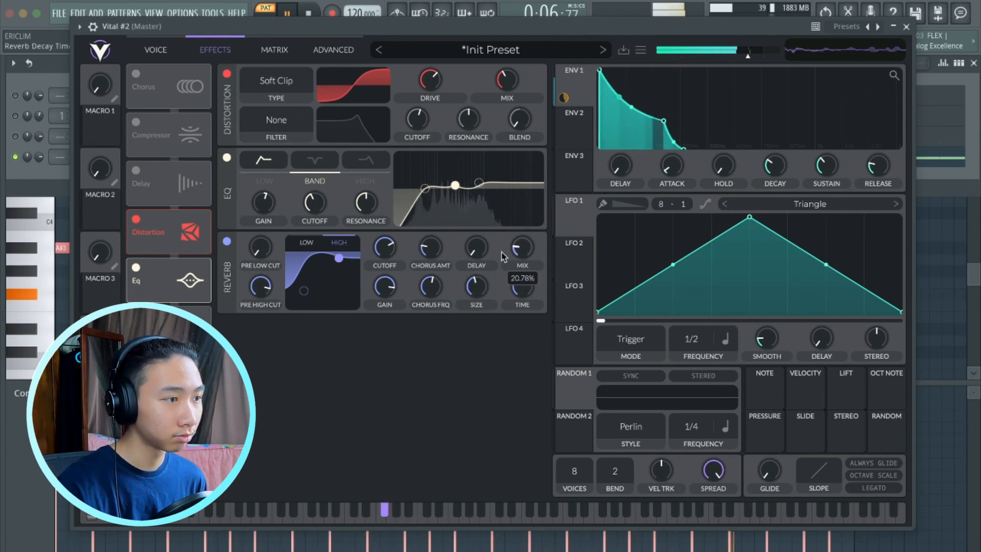